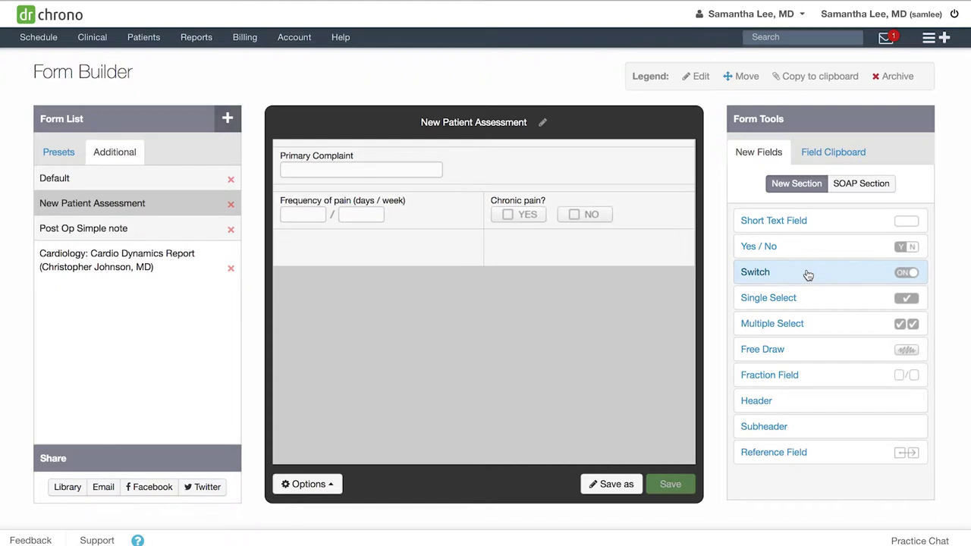
Step: Add a Switch field in the empty row below "Frequency of pain" and label it "Did not go to hospital"
click(809, 275)
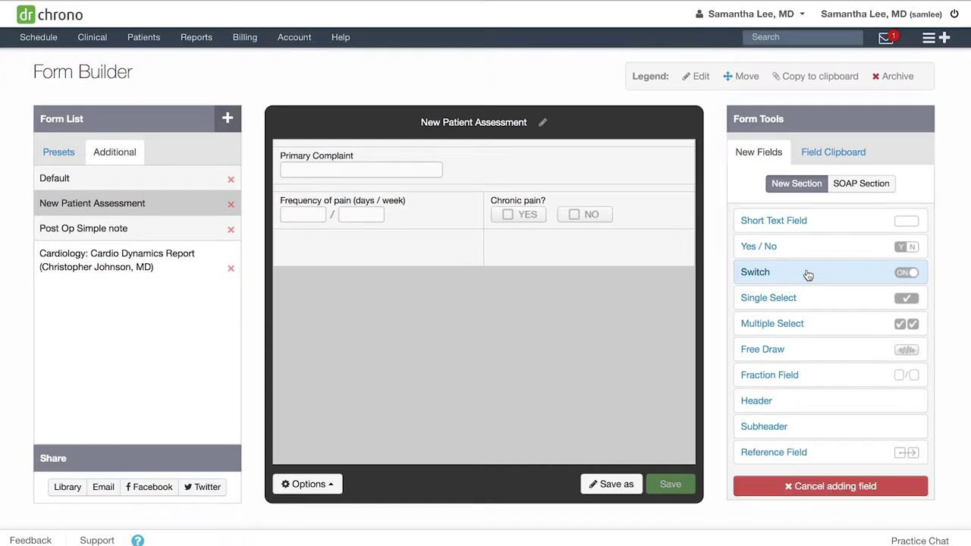
click(354, 259)
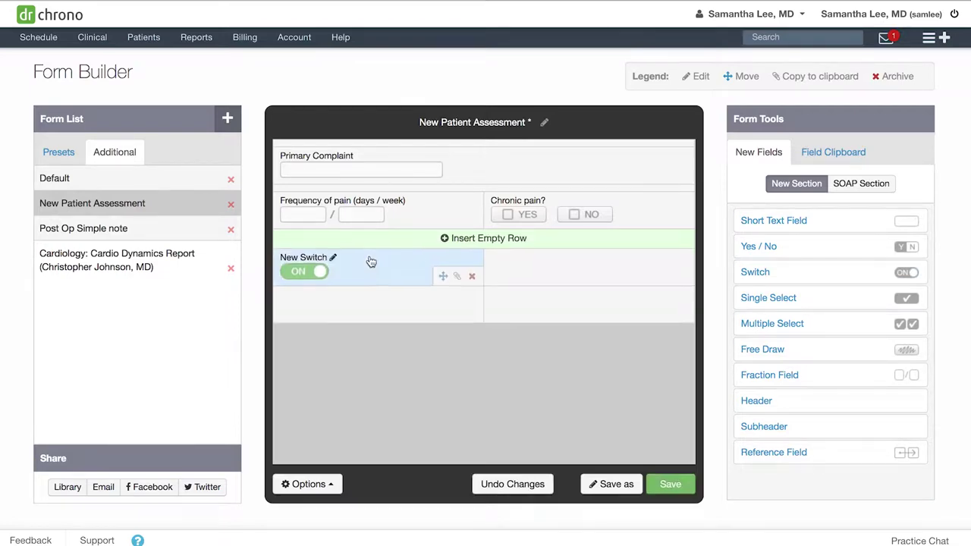
click(377, 266)
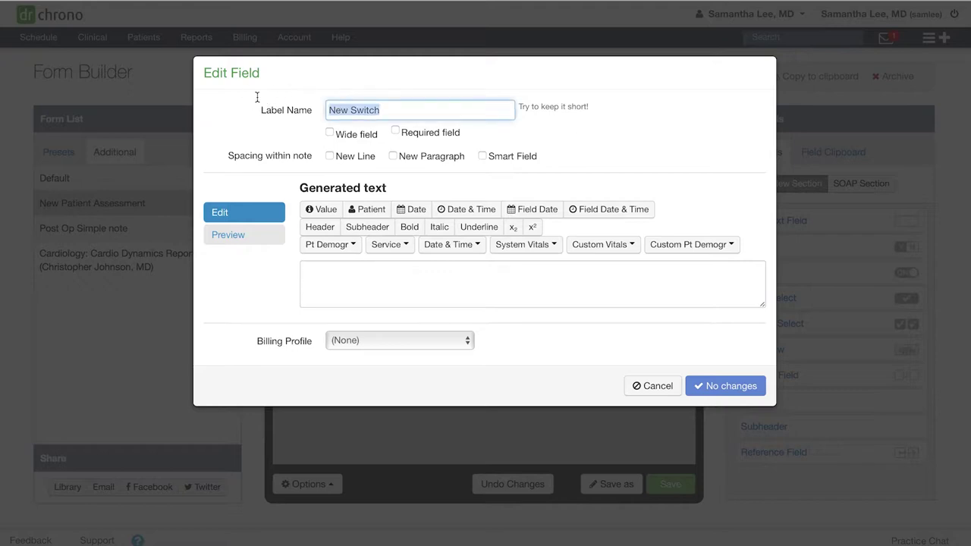
key(BackSpace)
text(Did not go to hospital)
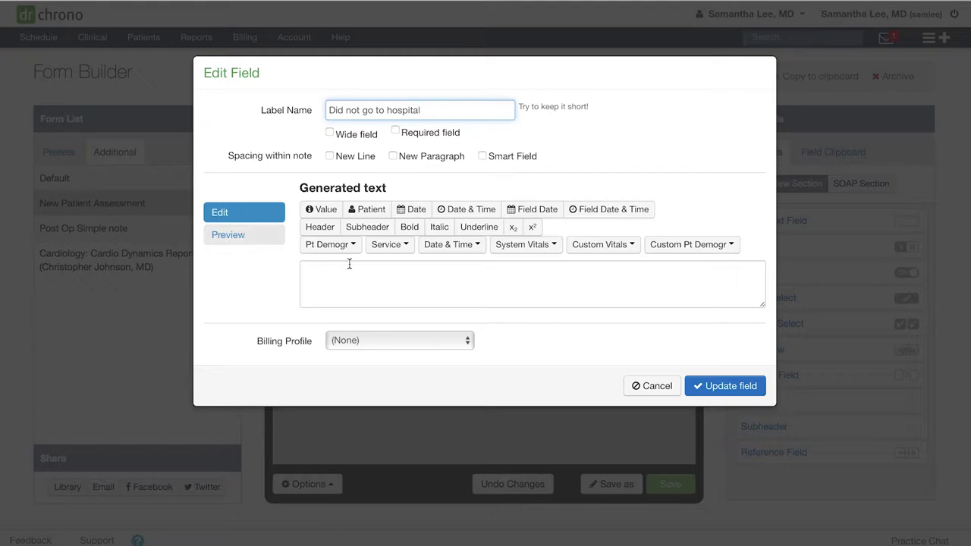
Step: Set the switch's generated text to "{{patient}} did not go to the hospital or seek treatment after injury or onset of pain." and save the form
click(356, 271)
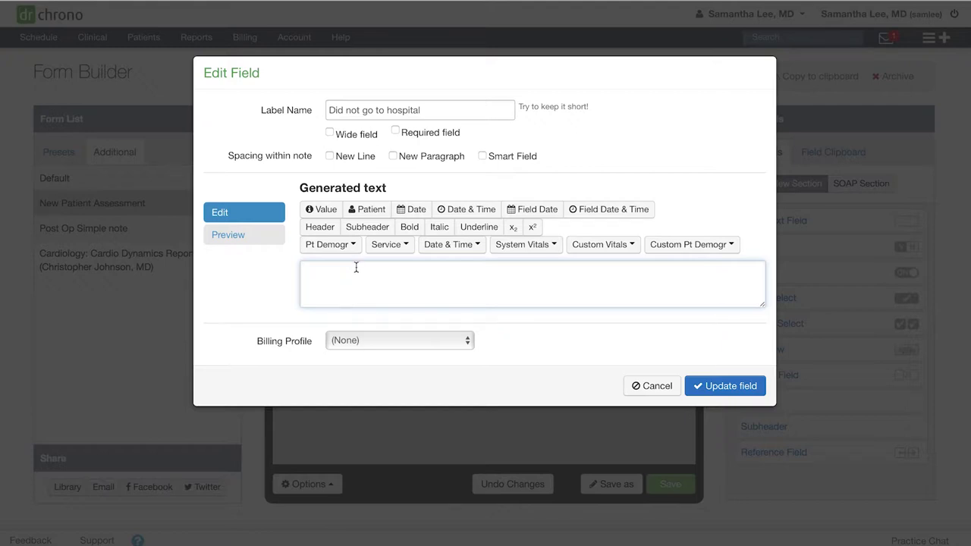
click(367, 209)
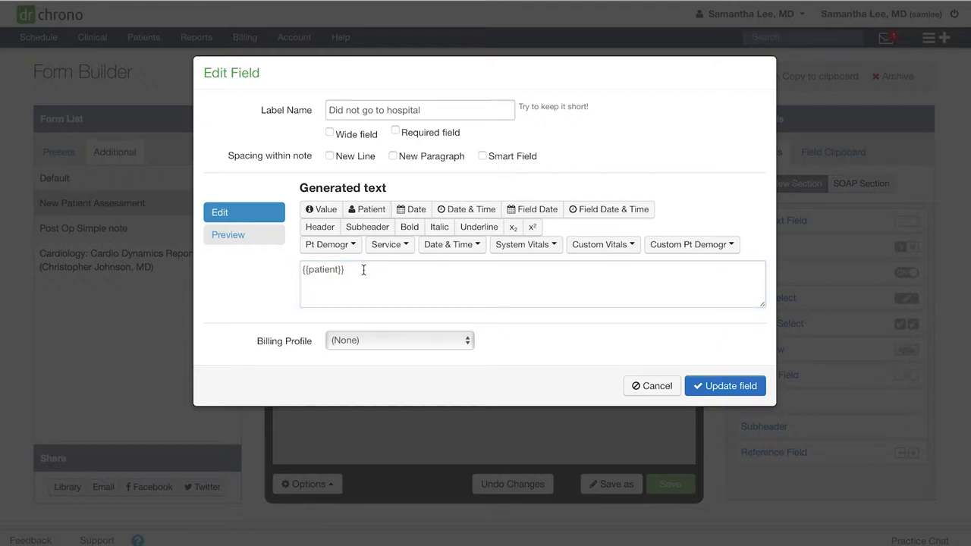
click(363, 270)
text(did not )
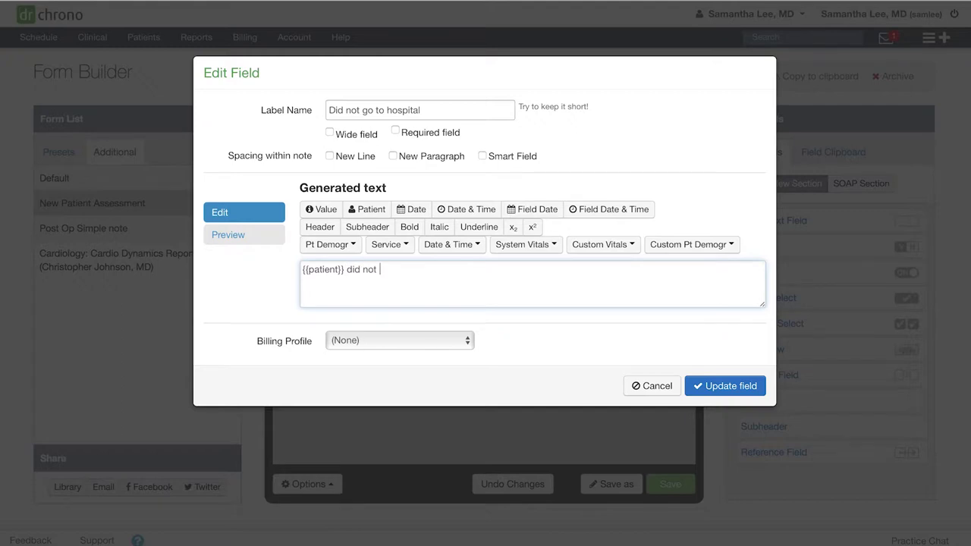
text(go to the hospital or seek treatme)
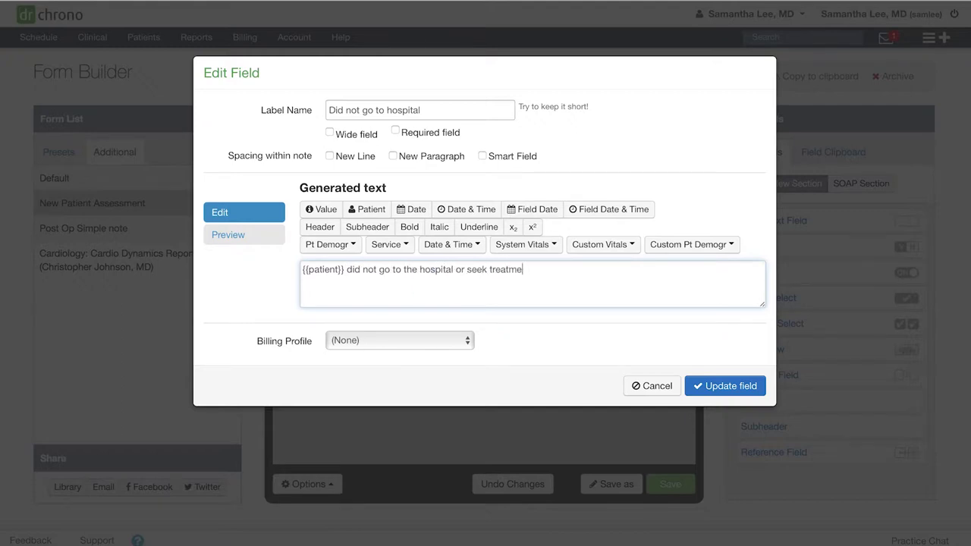
text(nt after injury or onset of pain.)
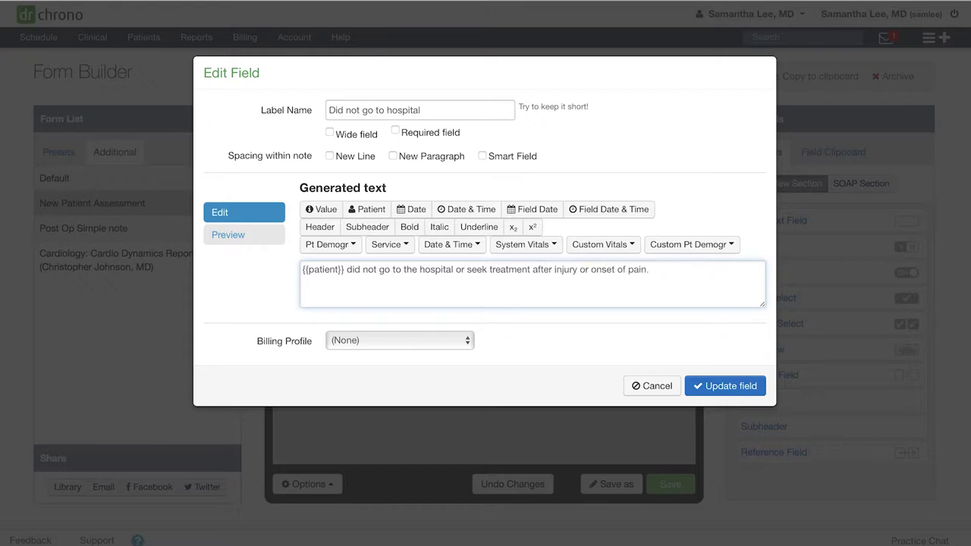
click(725, 386)
click(678, 486)
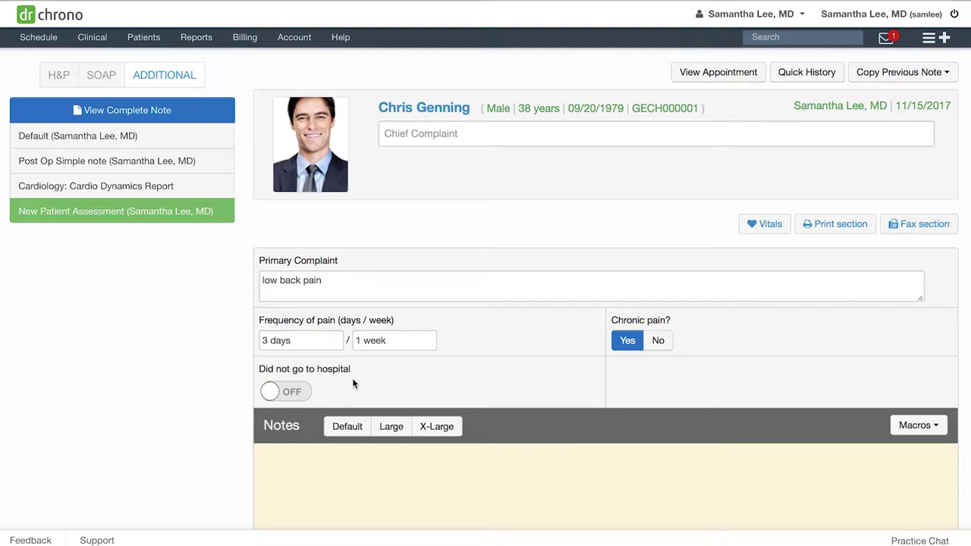
Step: Turn on "Did not go to hospital" in the patient's assessment and check its generated sentence in the complete note
click(271, 401)
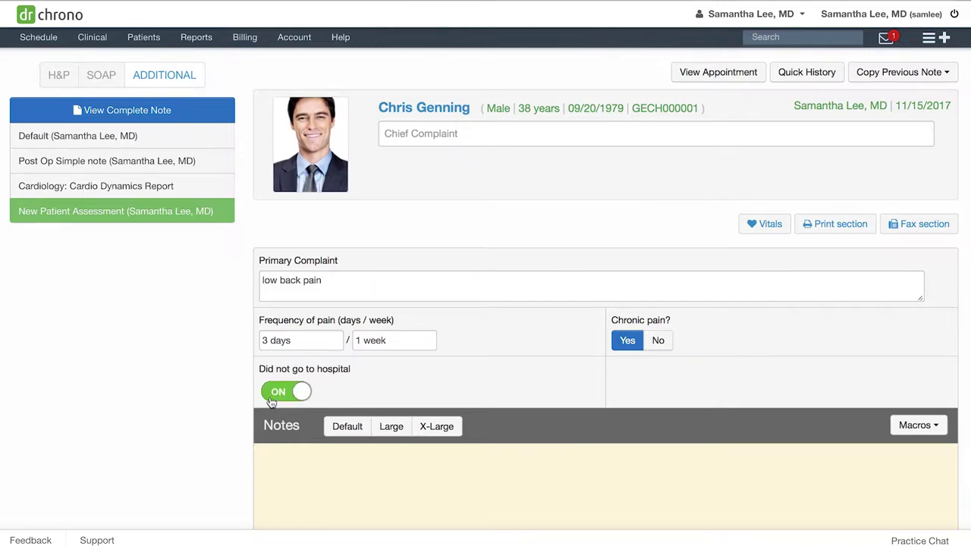
click(214, 120)
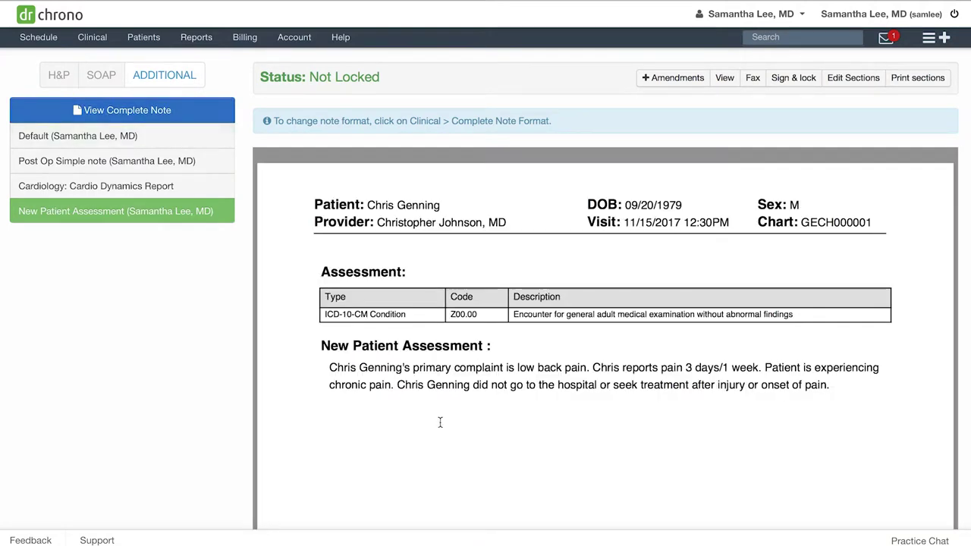
drag(398, 384, 718, 408)
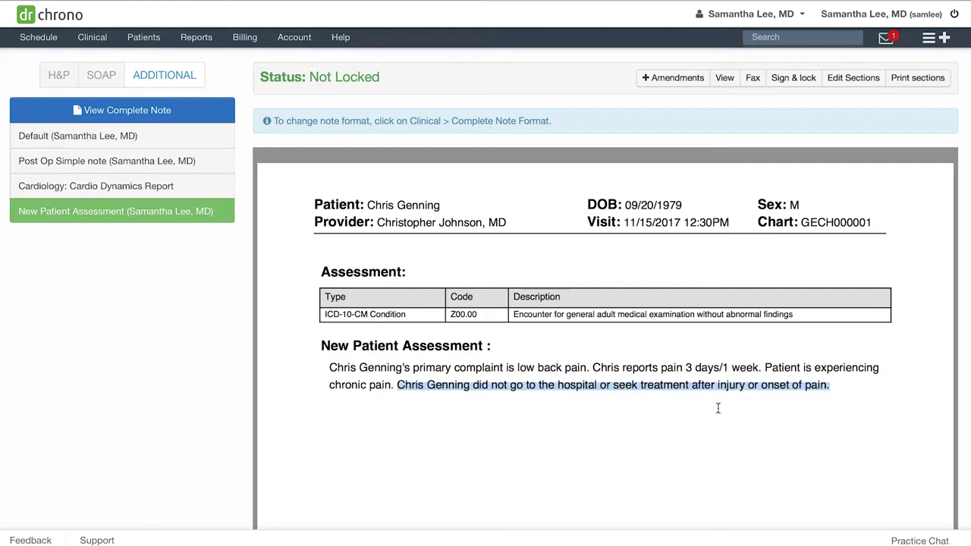
click(190, 110)
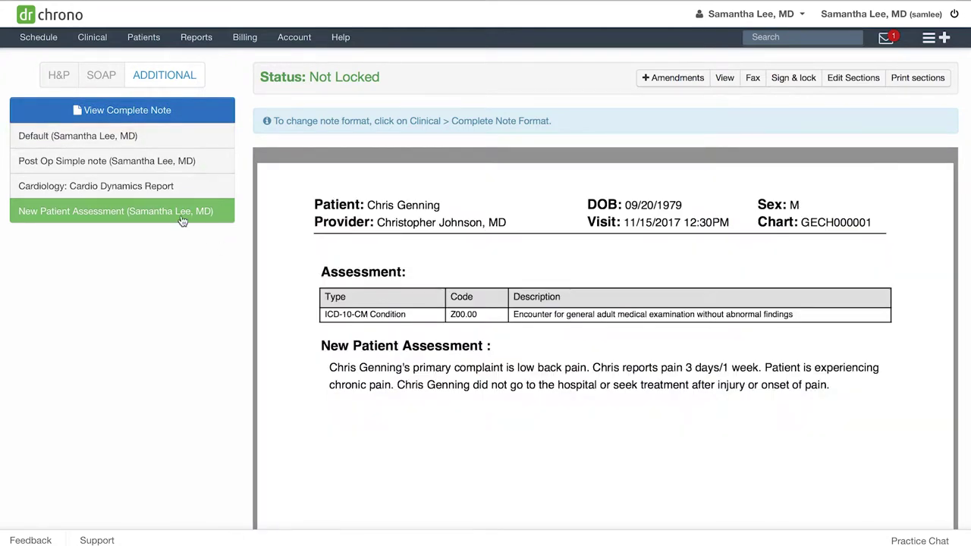
Step: Turn off "Did not go to hospital" in the New Patient Assessment and check the complete note again
click(229, 211)
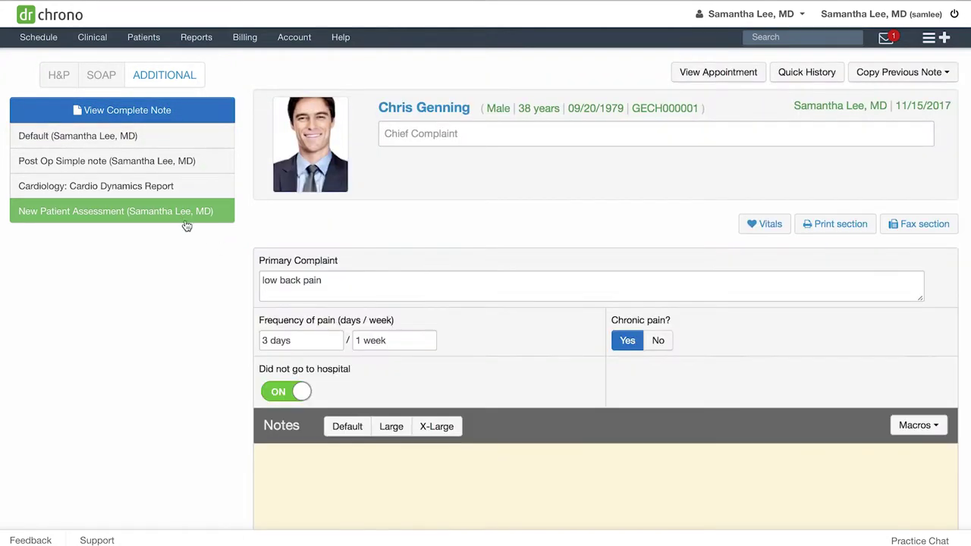
click(288, 393)
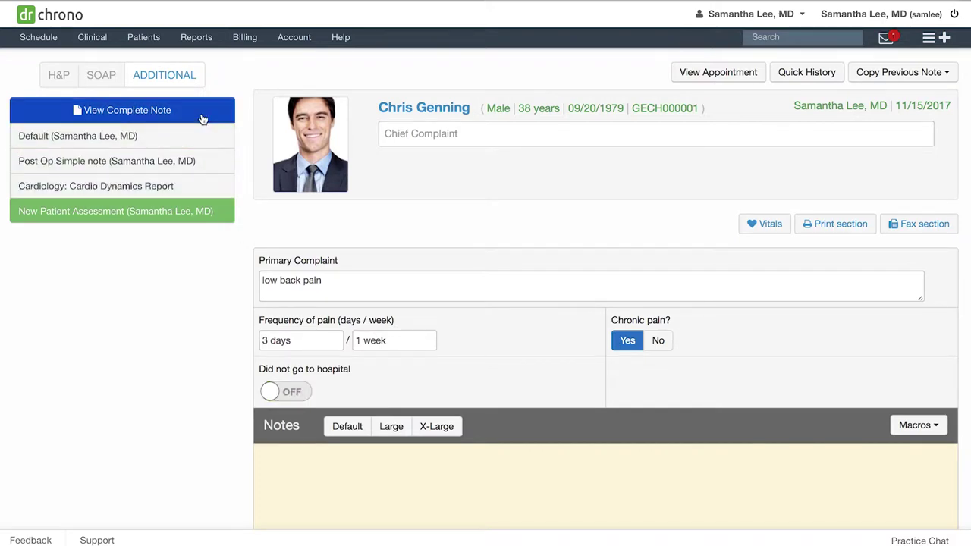
click(202, 115)
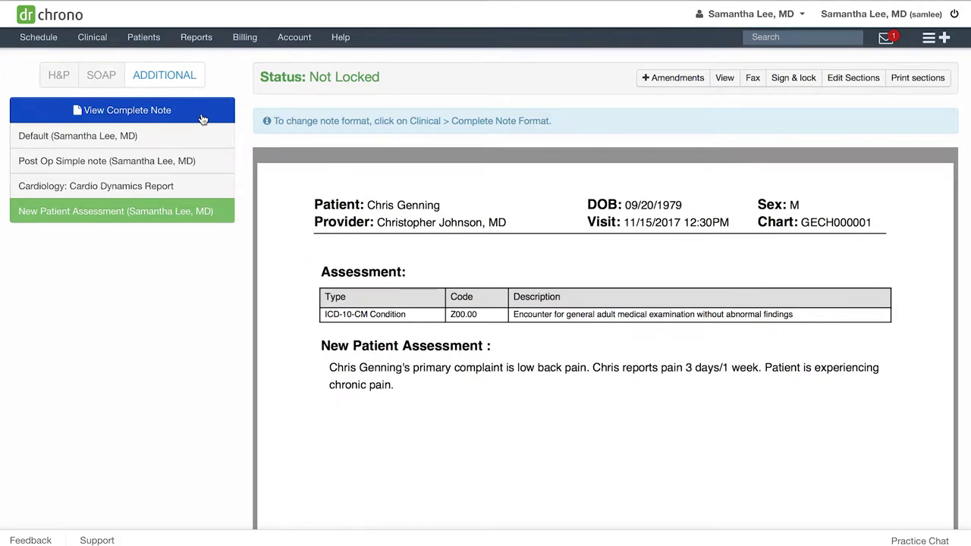
click(203, 215)
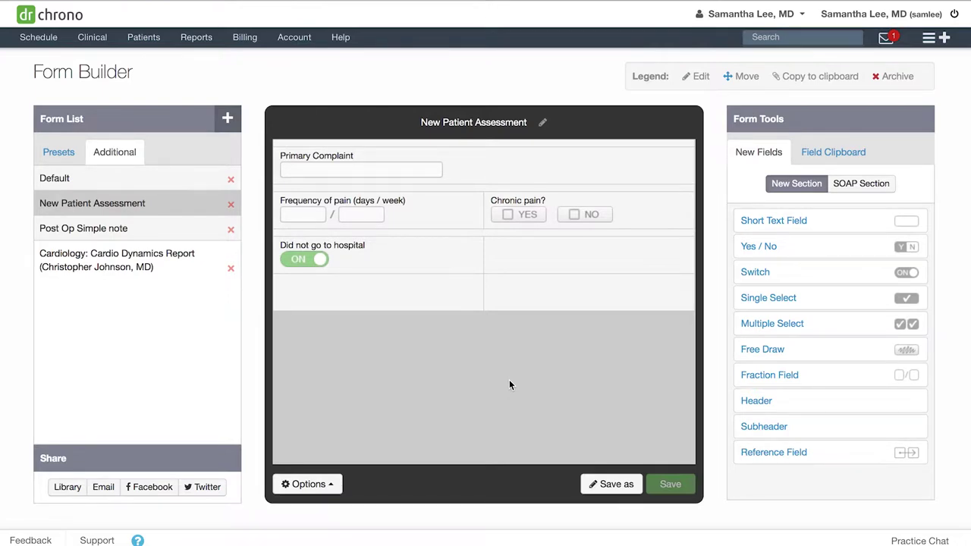
Step: Add a Switch field beside "Did not go to hospital", make it a Smart Field and label it "Female Health"
click(800, 273)
click(591, 257)
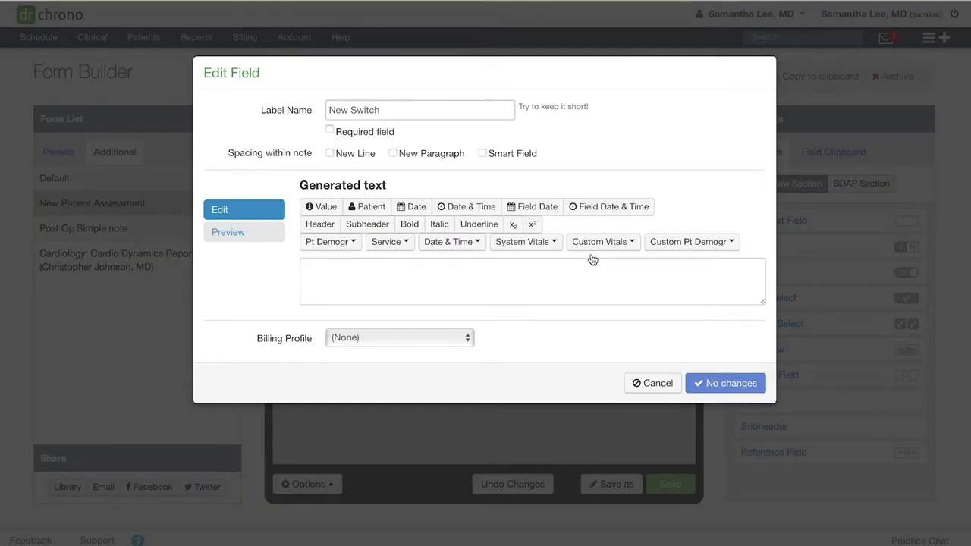
click(482, 154)
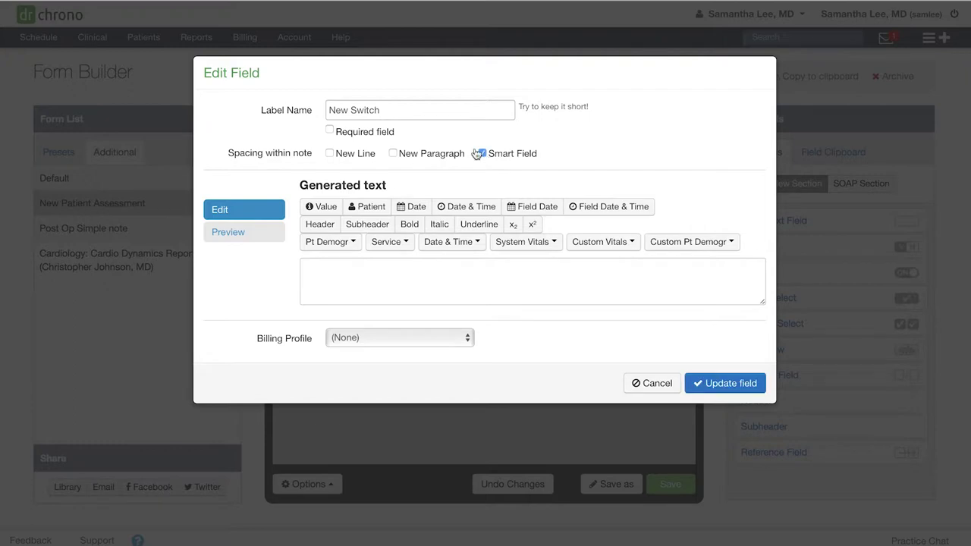
drag(399, 110, 261, 110)
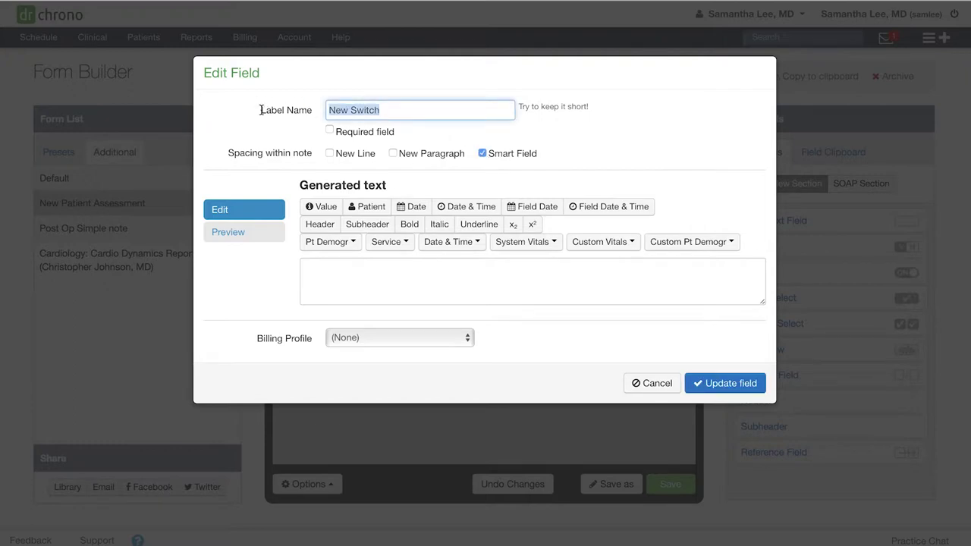
key(BackSpace)
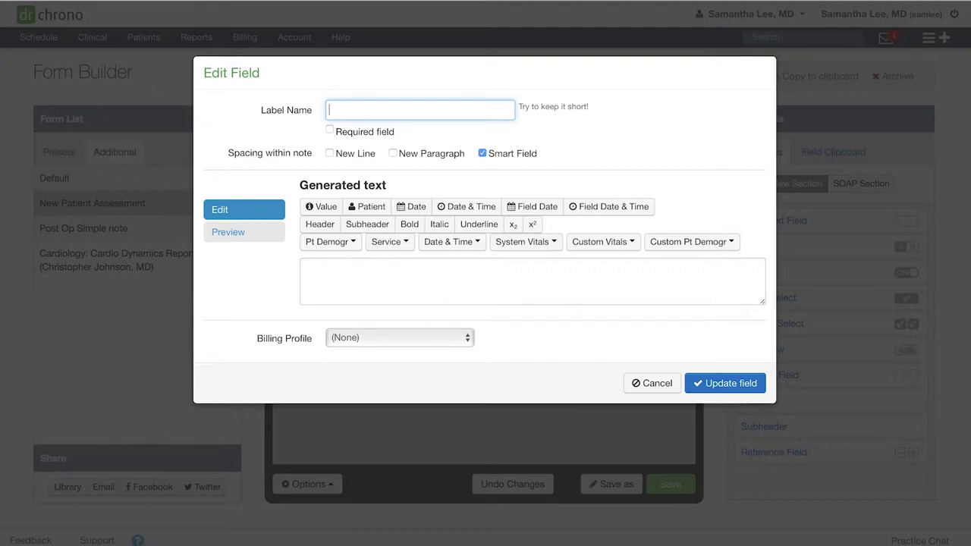
text(Female Health)
Step: Set the Female Health switch's generated text to "Female Health:" in bold, update the field and save the form
click(359, 273)
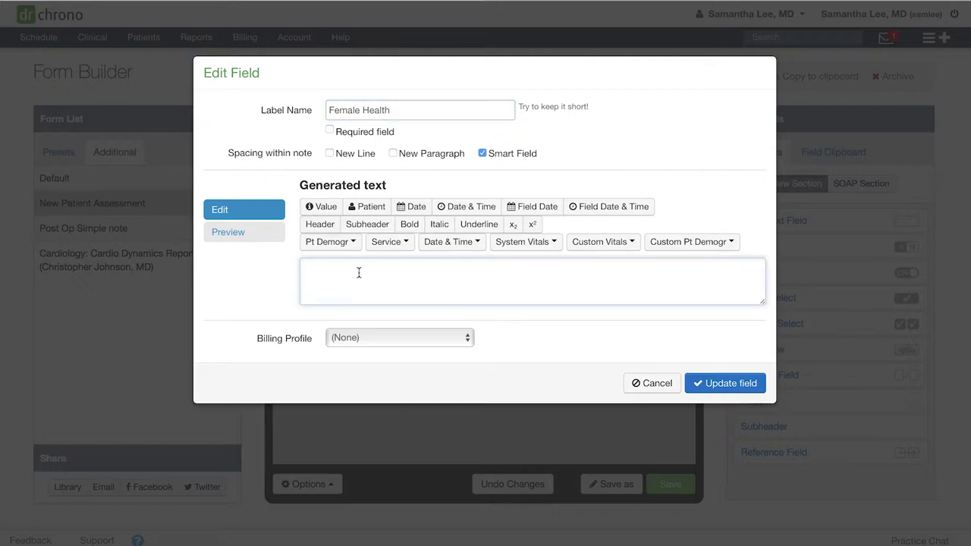
drag(418, 110, 273, 110)
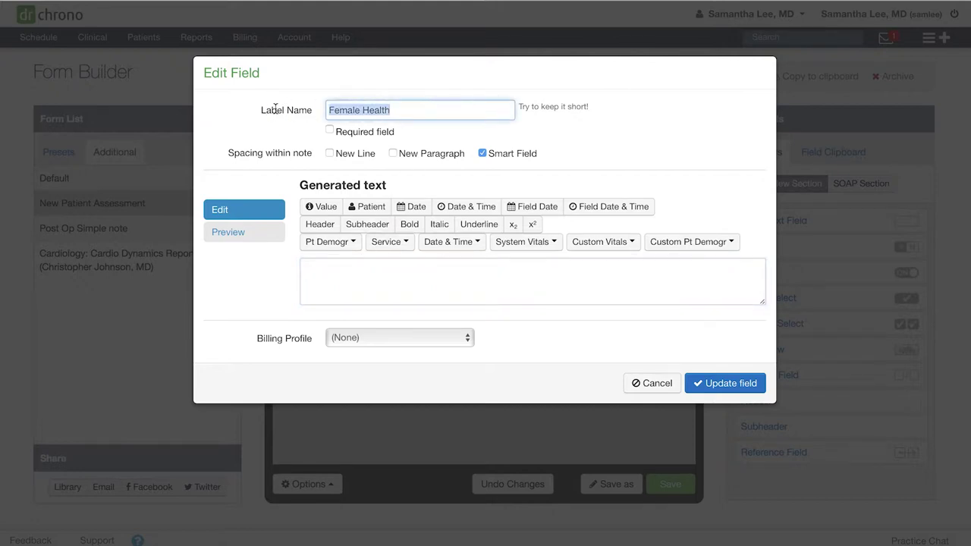
key(ctrl+c)
click(357, 282)
key(ctrl+v)
text(:)
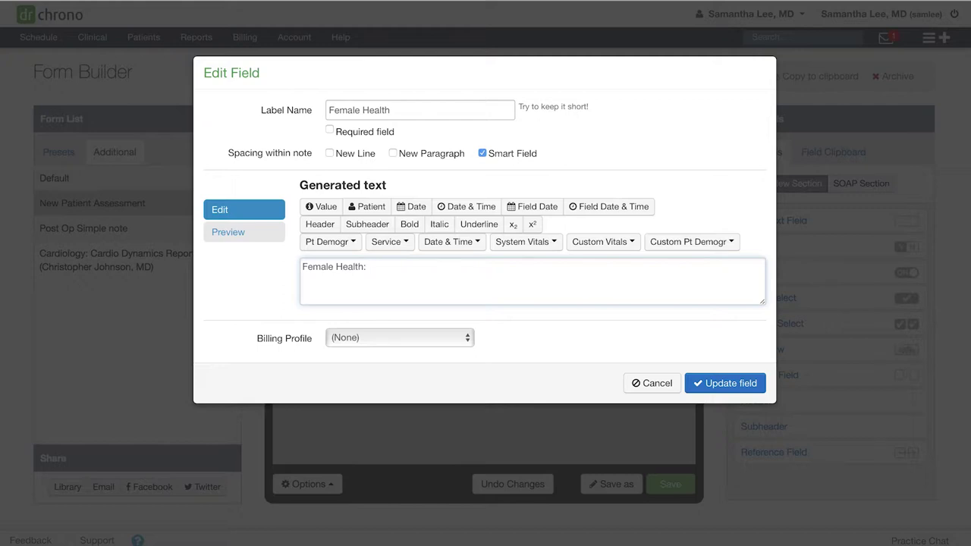
key(ctrl+a)
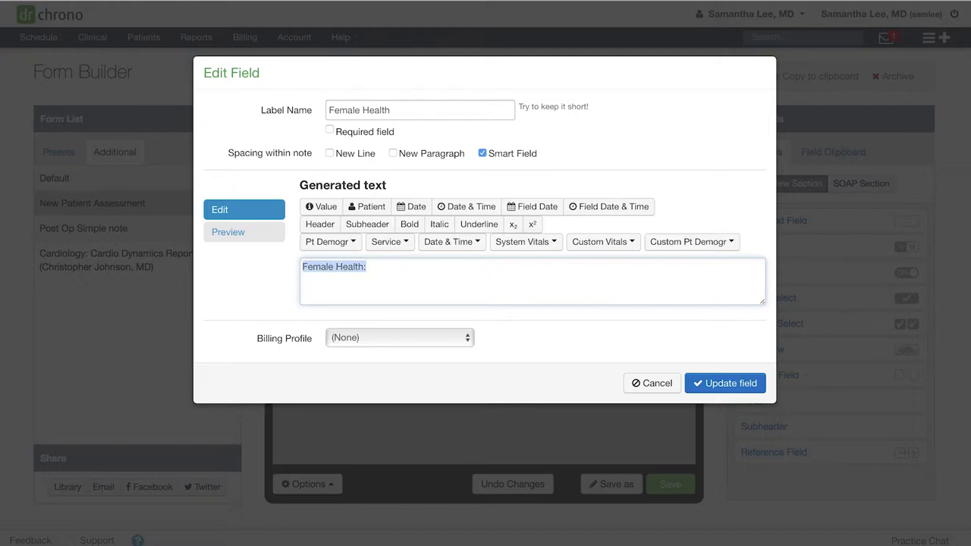
click(409, 224)
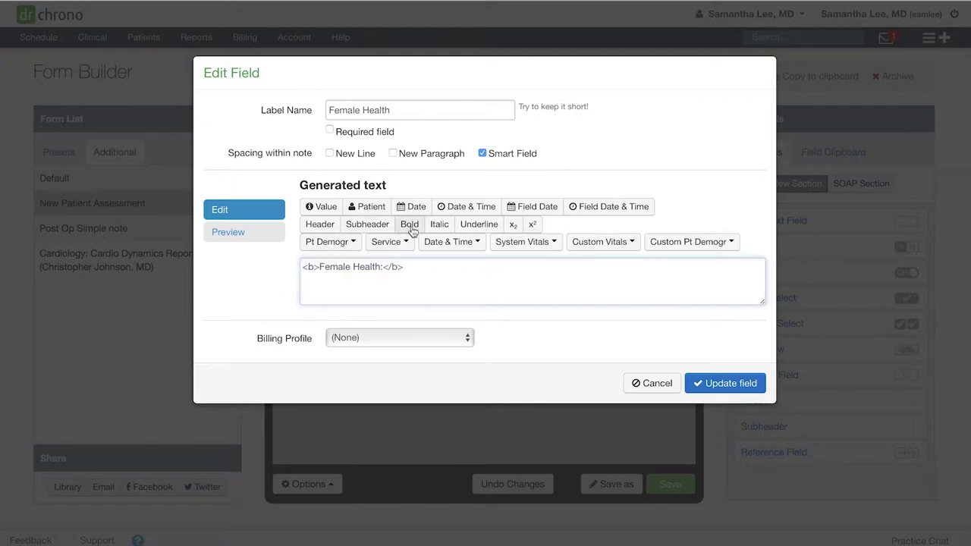
click(729, 385)
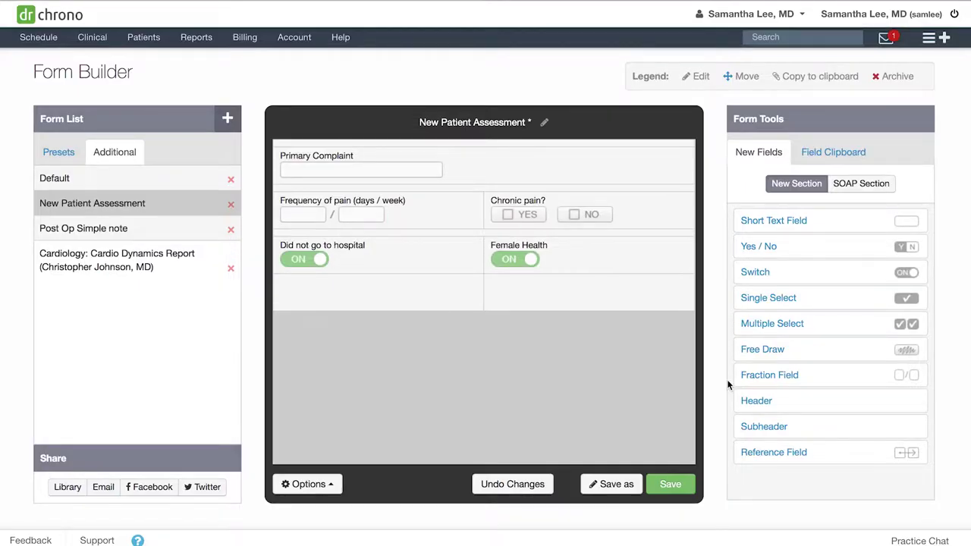
click(671, 485)
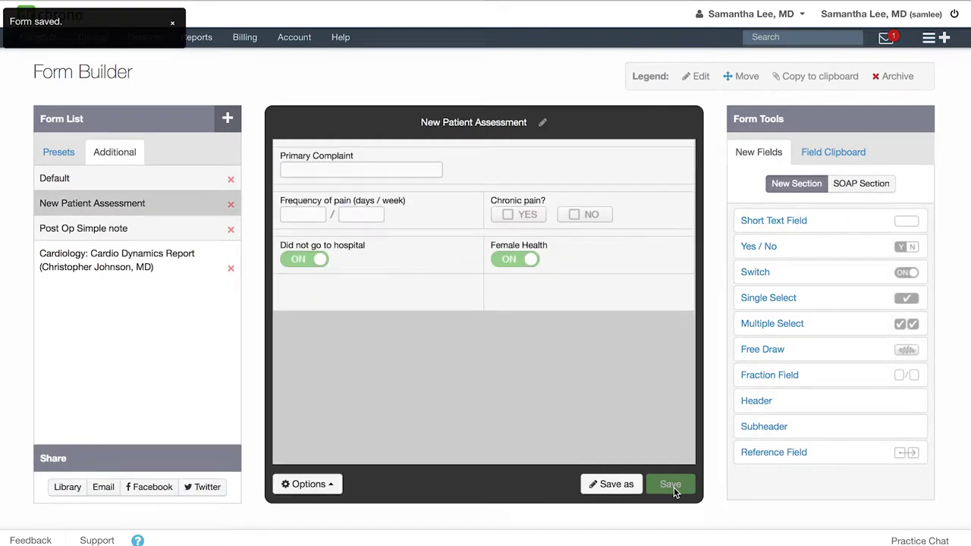
Step: Move the Female Health switch to the empty row directly below "Did not go to hospital"
mouse_move(653, 266)
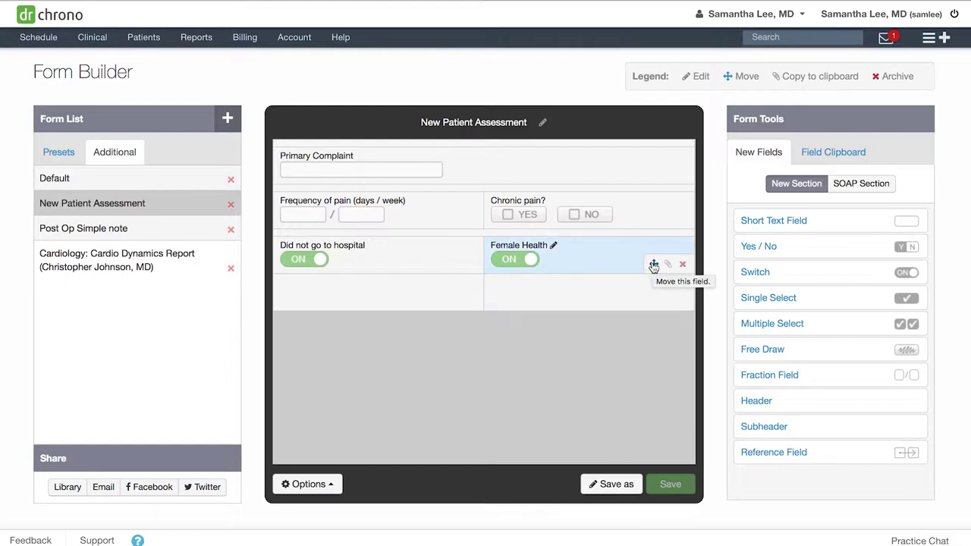
click(654, 265)
click(420, 301)
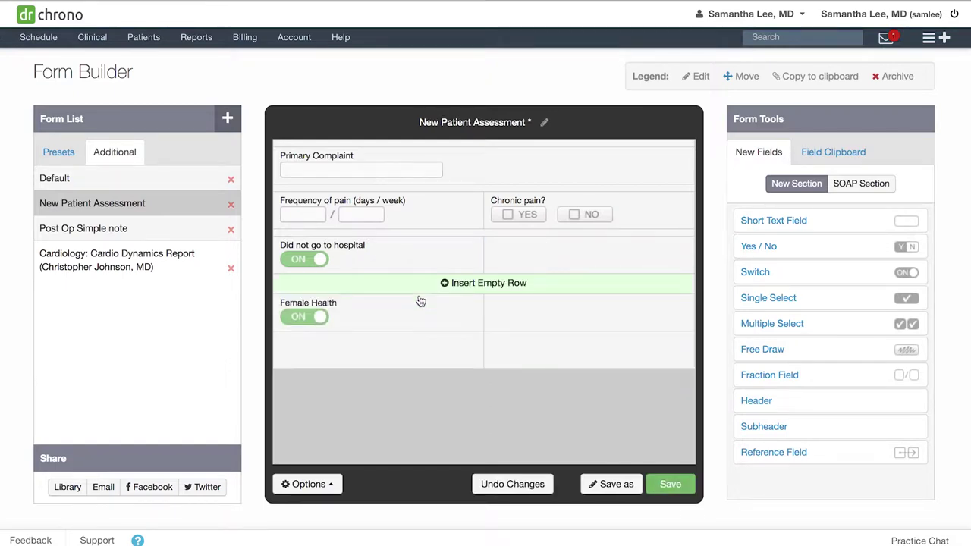
Step: Add a Short Text Field in the row below Female Health and a Yes / No field beside it
click(801, 220)
click(432, 347)
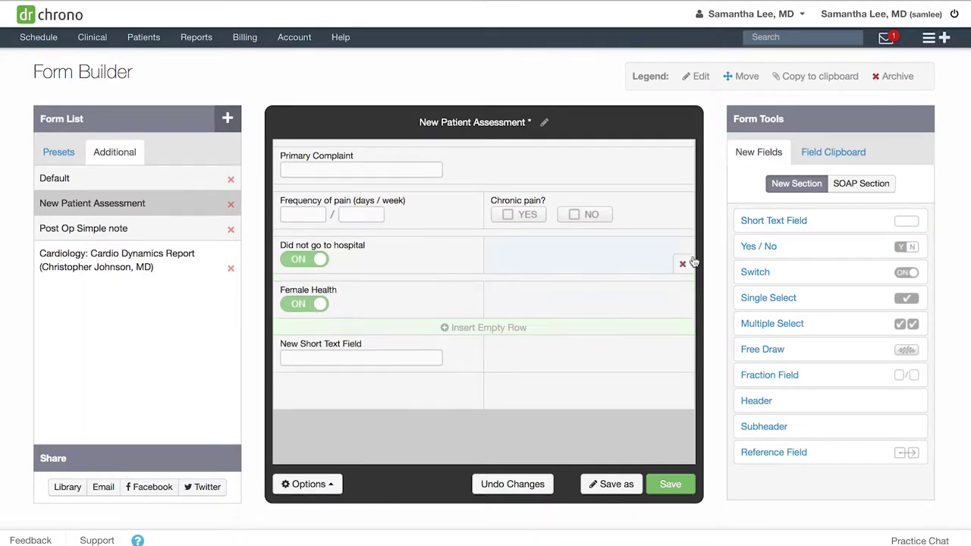
click(780, 246)
click(583, 351)
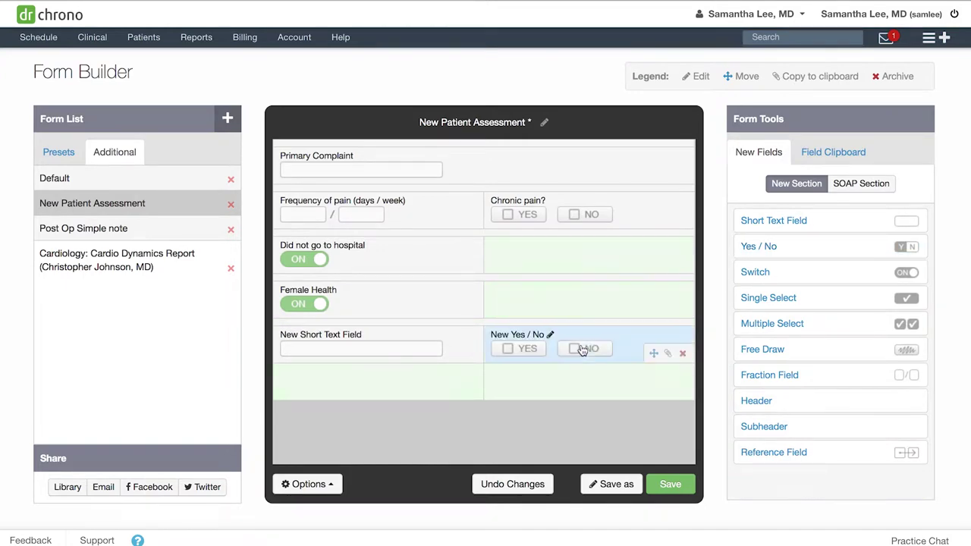
Step: Change the label of the new short text field to "1st date of last menustrual cycle"
click(360, 357)
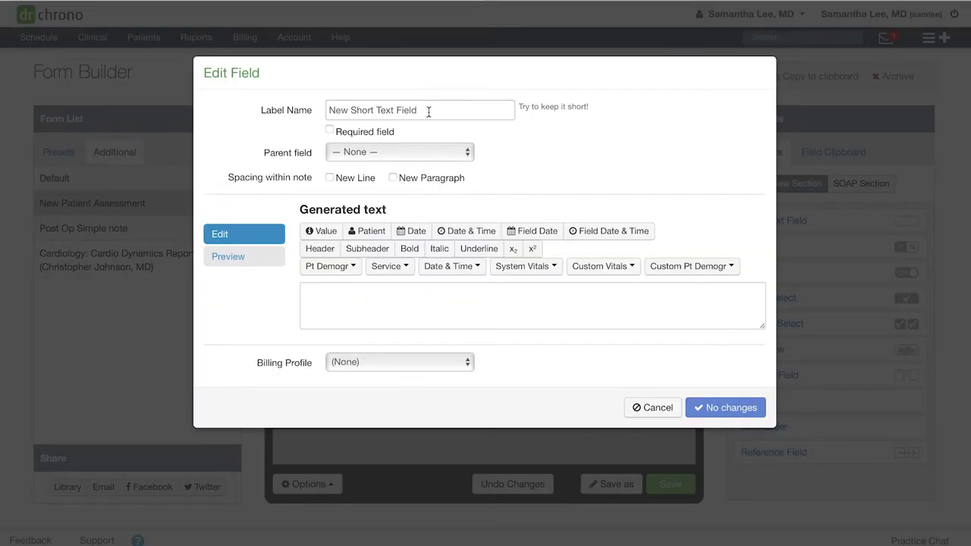
drag(427, 111, 336, 108)
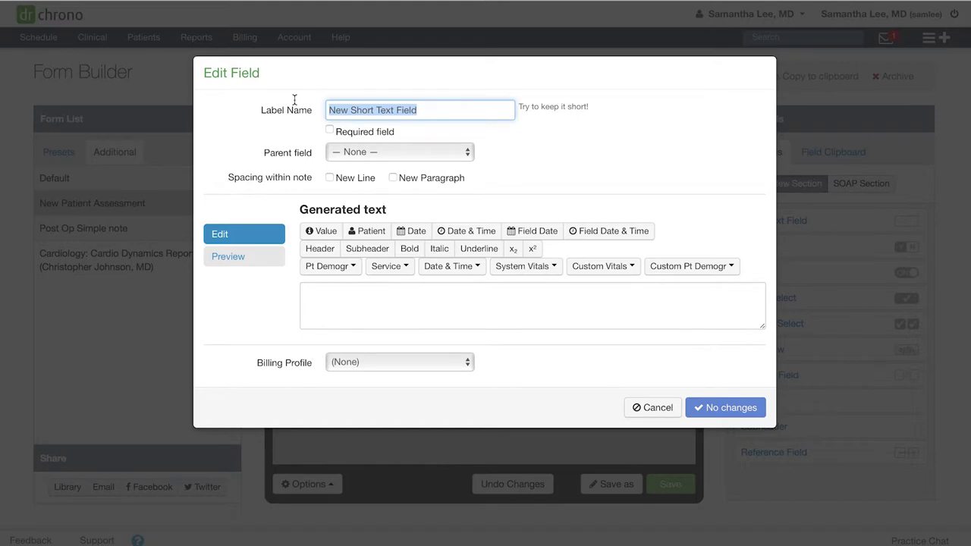
text(1st date of las)
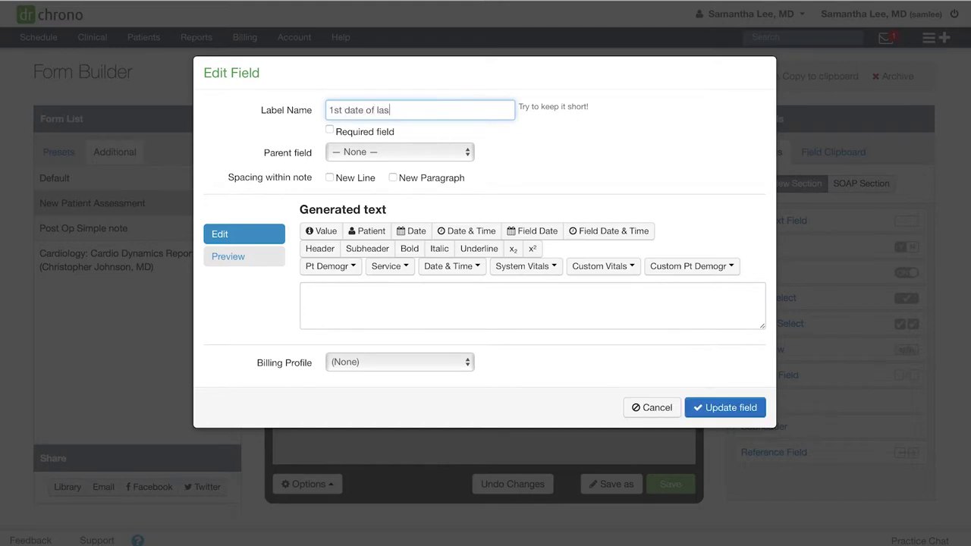
text(t menustrual cycle)
Step: Set the field's generated text to "1st date of last menustrual cycle: {{value}}", reusing the label wording
key(ctrl+a)
key(ctrl+c)
click(356, 298)
key(ctrl+v)
text(:)
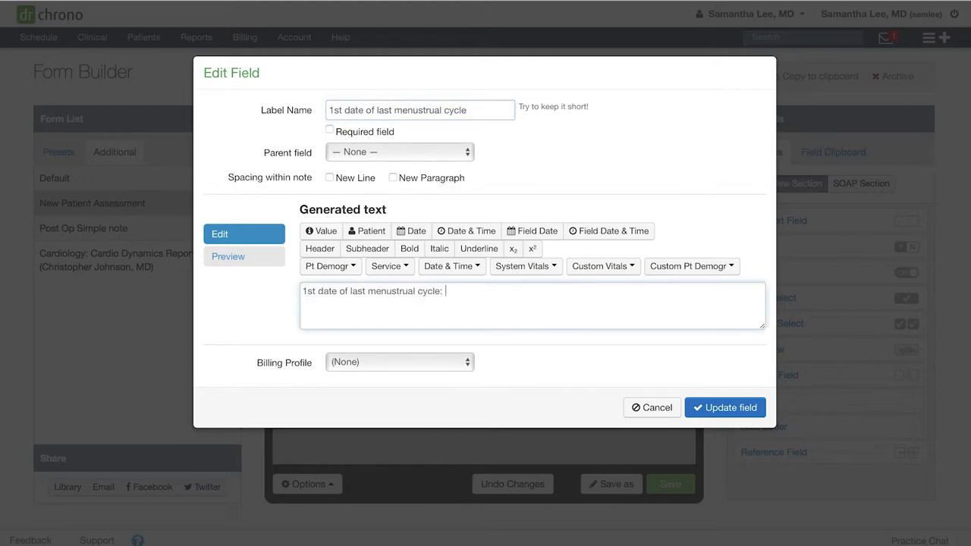
click(324, 233)
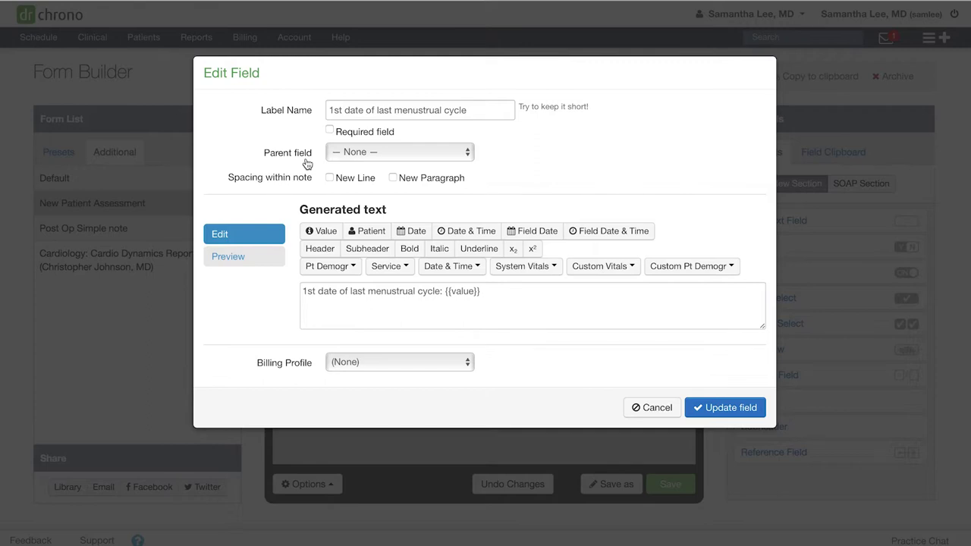
Step: Make Female Health the parent of the menstrual cycle field, start its note text on a new line and update the field
click(377, 154)
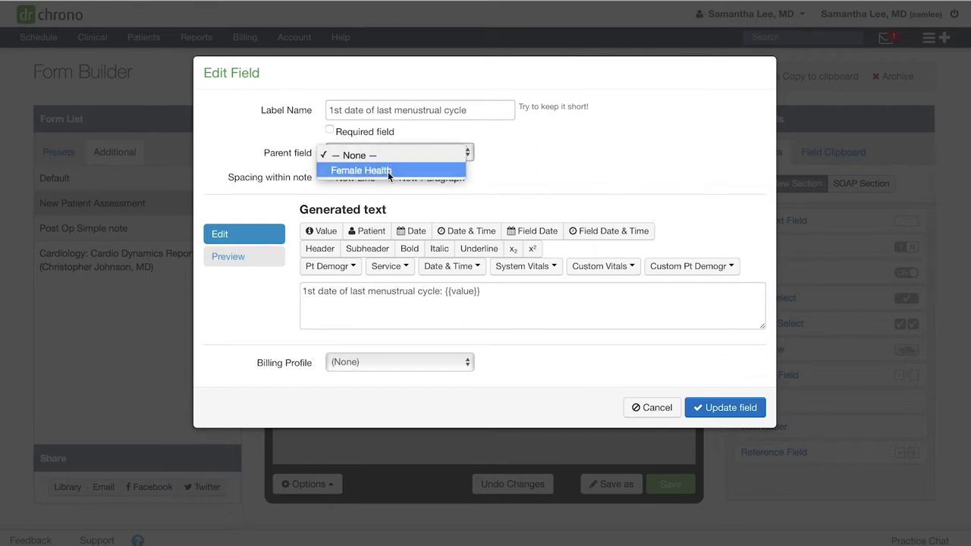
click(388, 172)
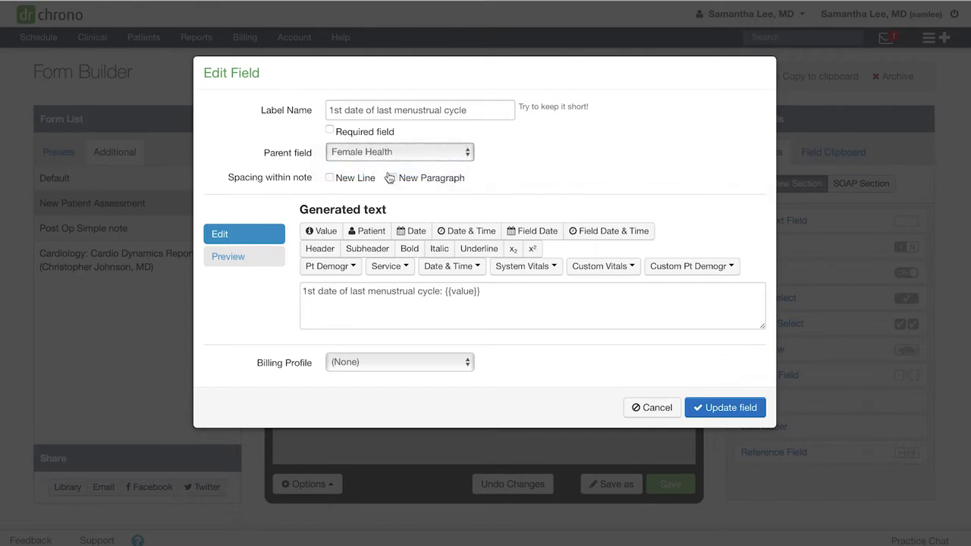
click(330, 179)
click(734, 407)
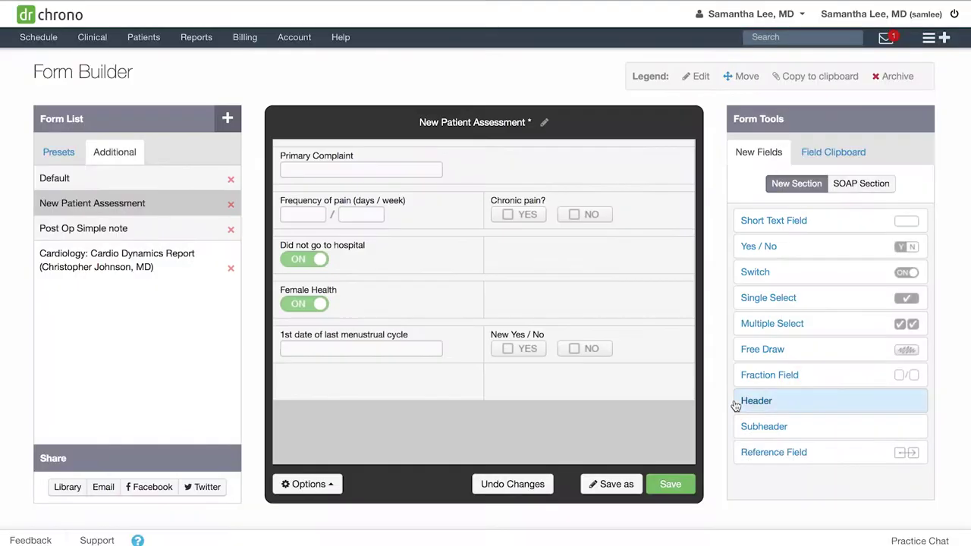
Step: Change the label of the new Yes / No field to "Pregnant?"
click(638, 346)
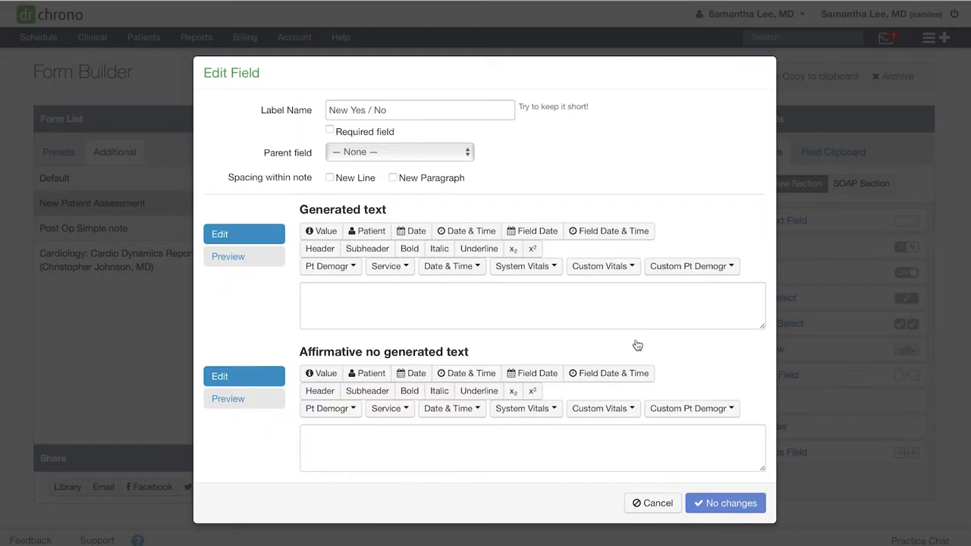
drag(407, 110, 278, 108)
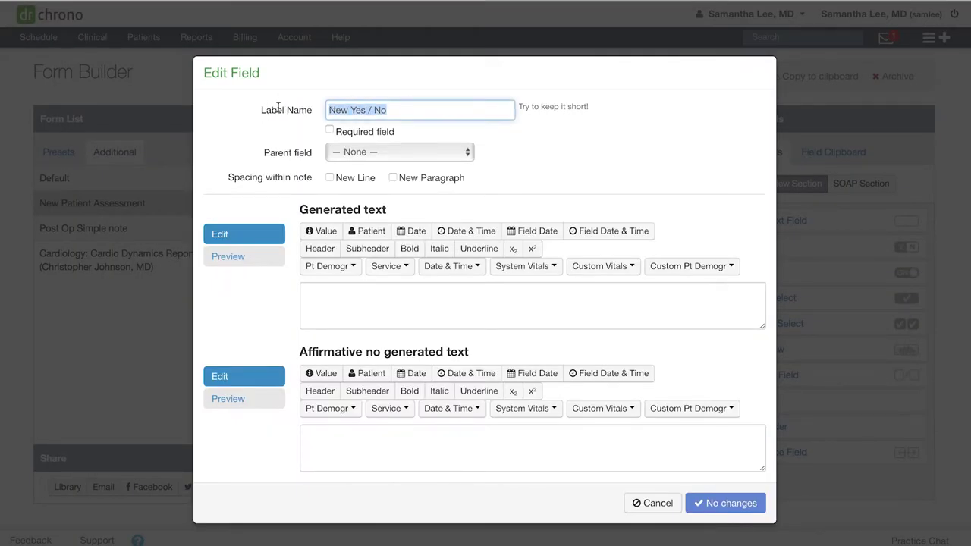
key(BackSpace)
text(Pregna)
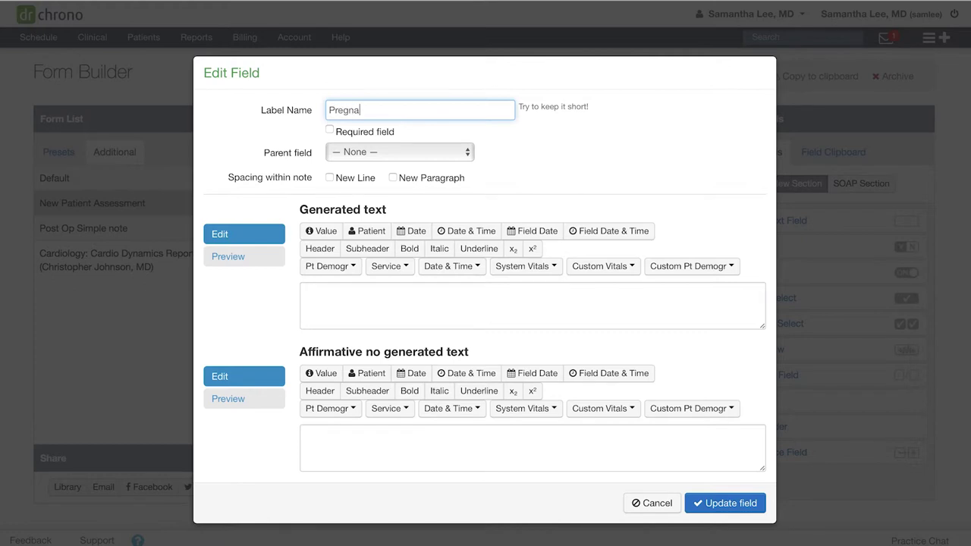
text(nt?)
Step: Set the Pregnant? field's generated text to "{{first_name}} is currently pregnant." using the patient's first-name placeholder
click(369, 300)
click(355, 266)
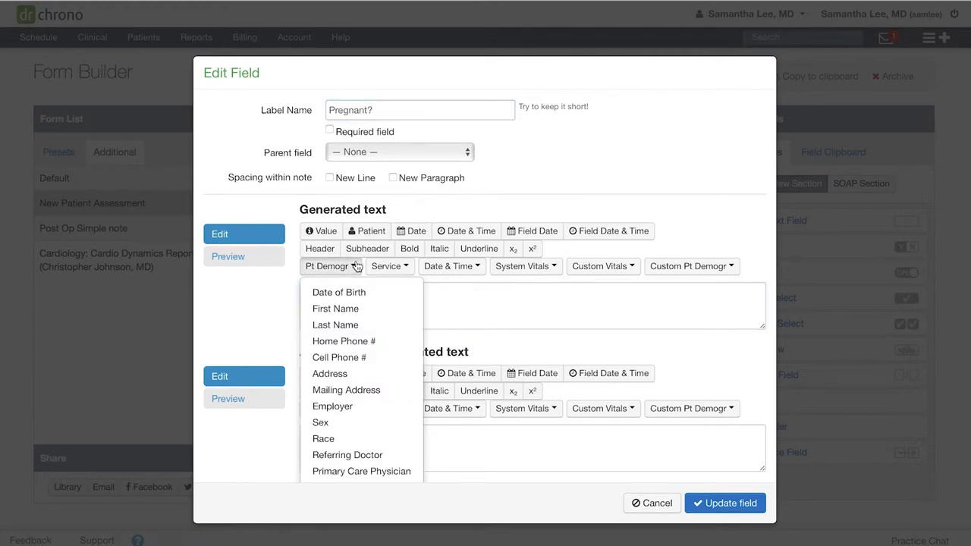
click(358, 309)
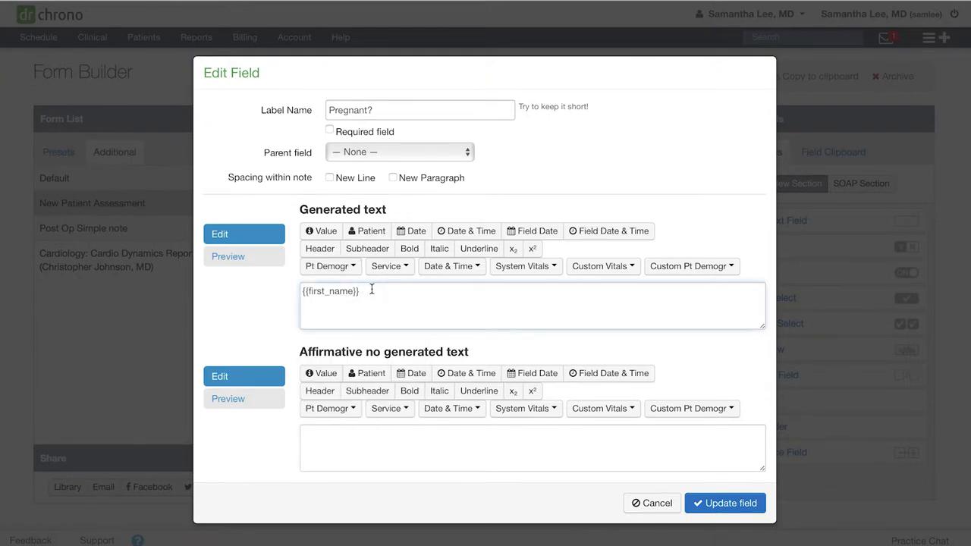
text(is currently pregnant.)
Step: Set the affirmative no generated text to "{{first_name}} is not currently pregnant."
click(357, 434)
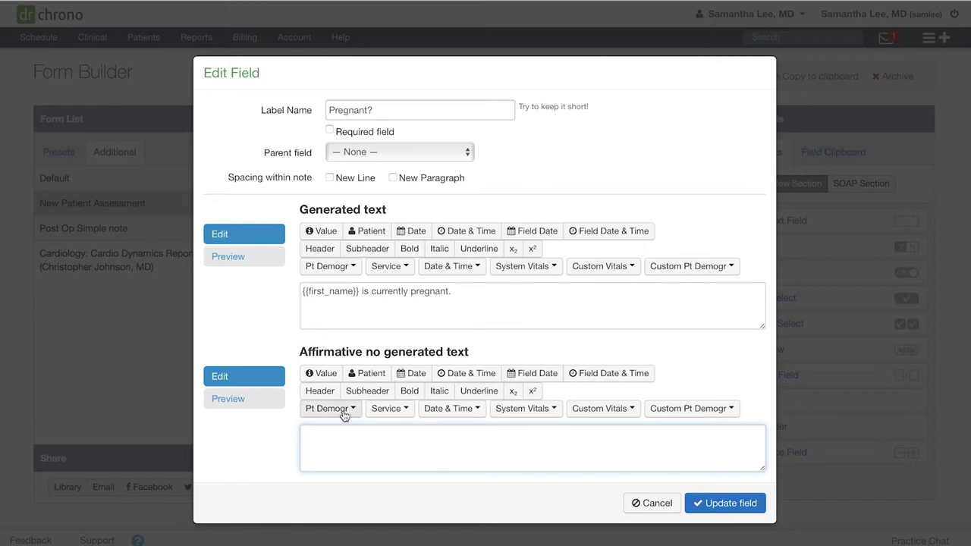
click(344, 412)
click(350, 451)
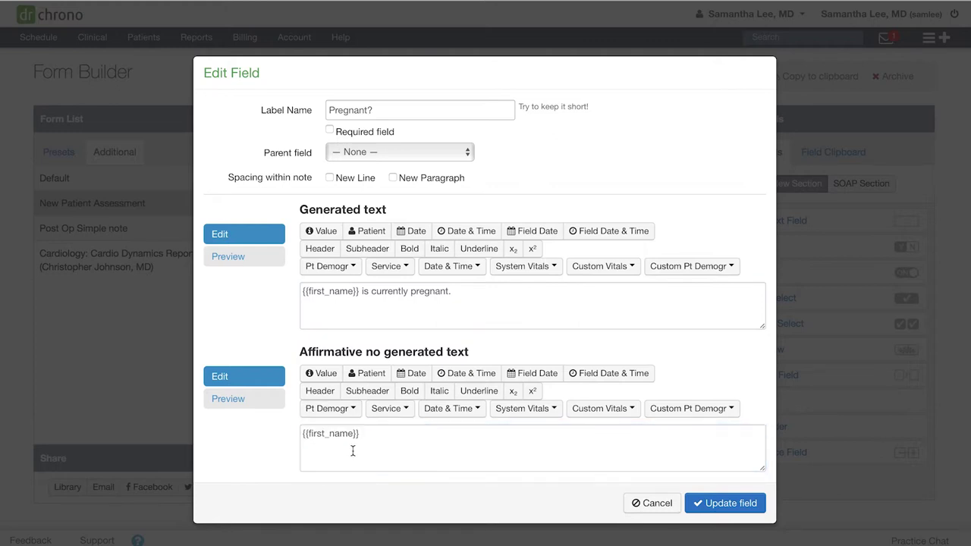
text(is n)
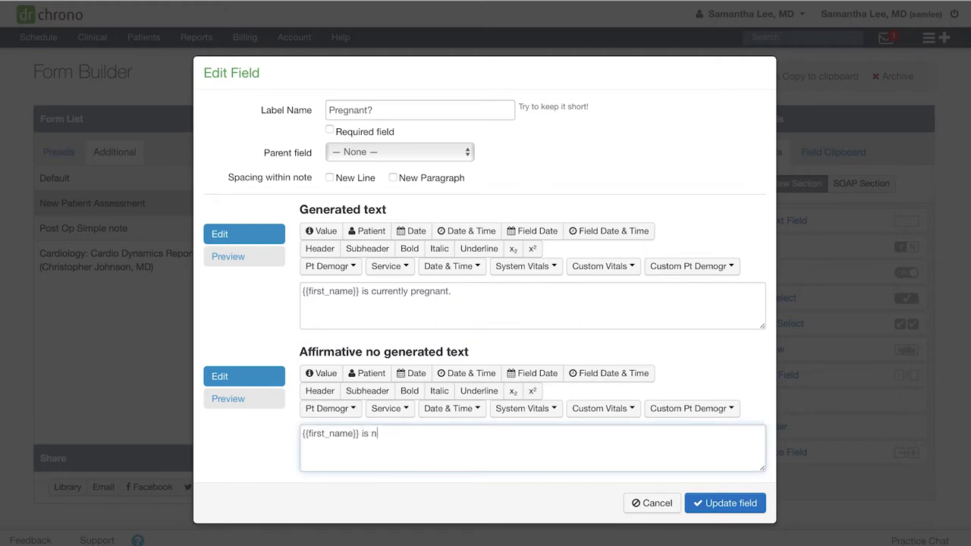
text(ot currently pregnant.)
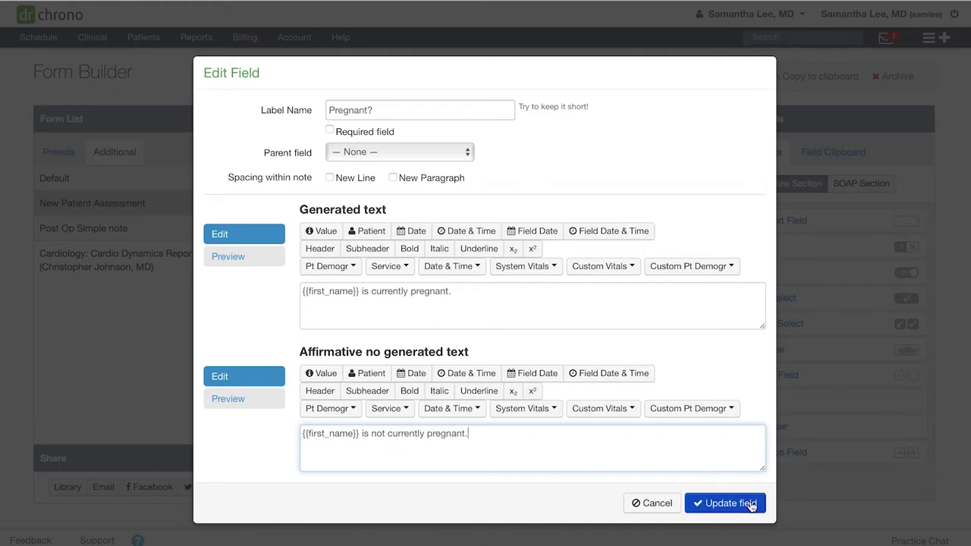
Step: Make Female Health the parent of the Pregnant? field, update the field and save the form
click(429, 156)
click(428, 171)
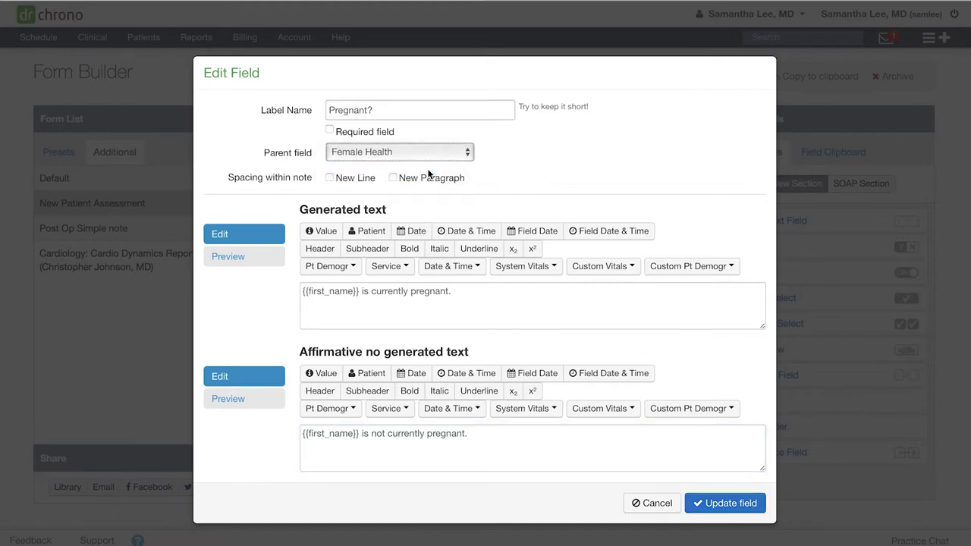
click(727, 503)
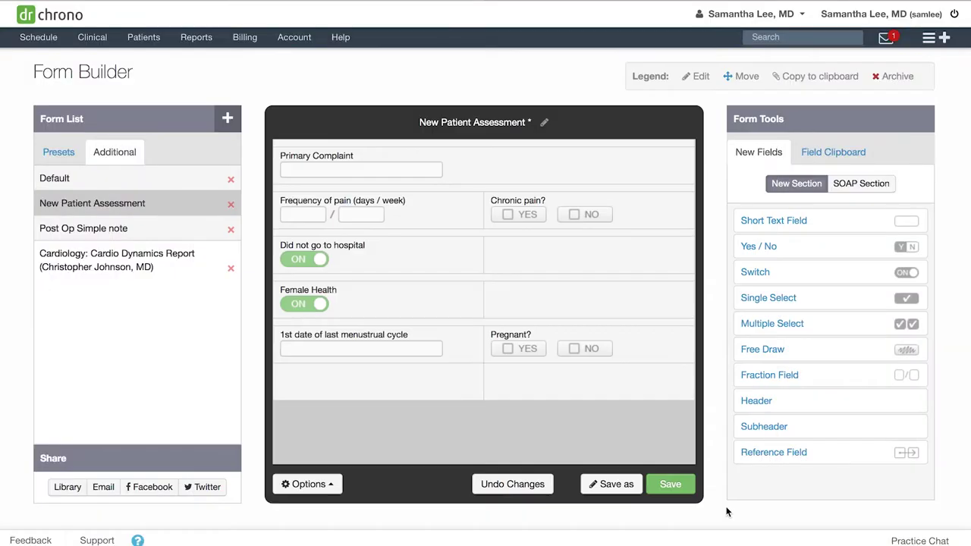
click(677, 485)
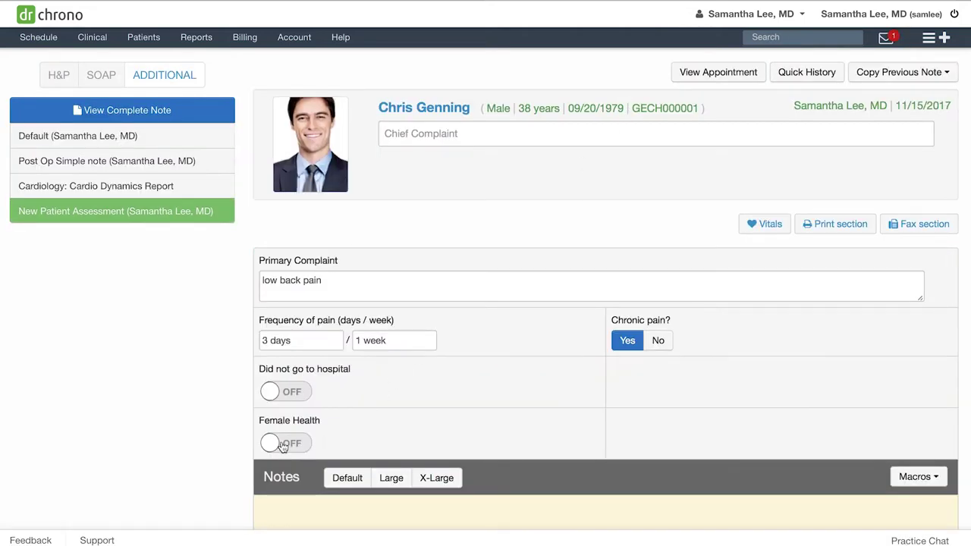
Step: Test Female Health in the patient's note with cycle date 10/15/17 and Pregnant? set to No, and switch it off again
click(283, 446)
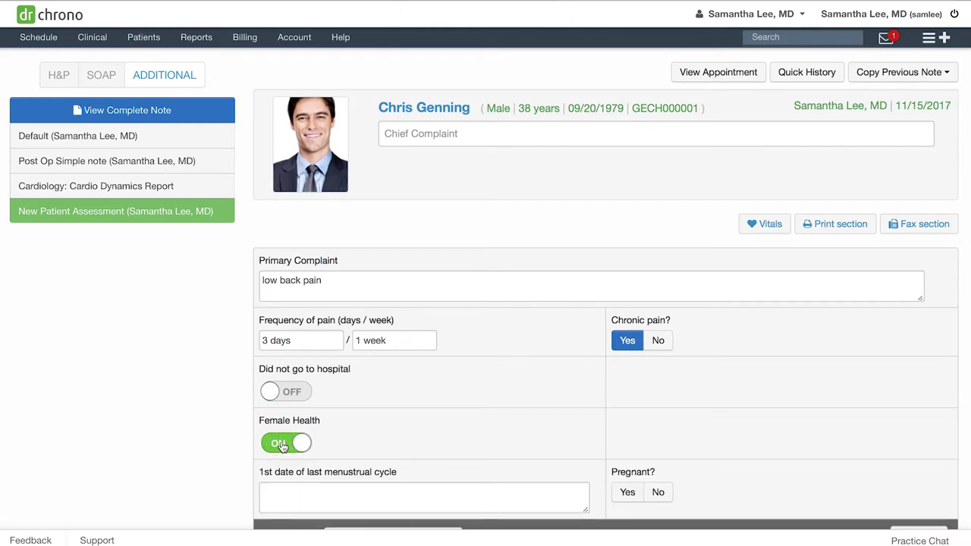
click(338, 500)
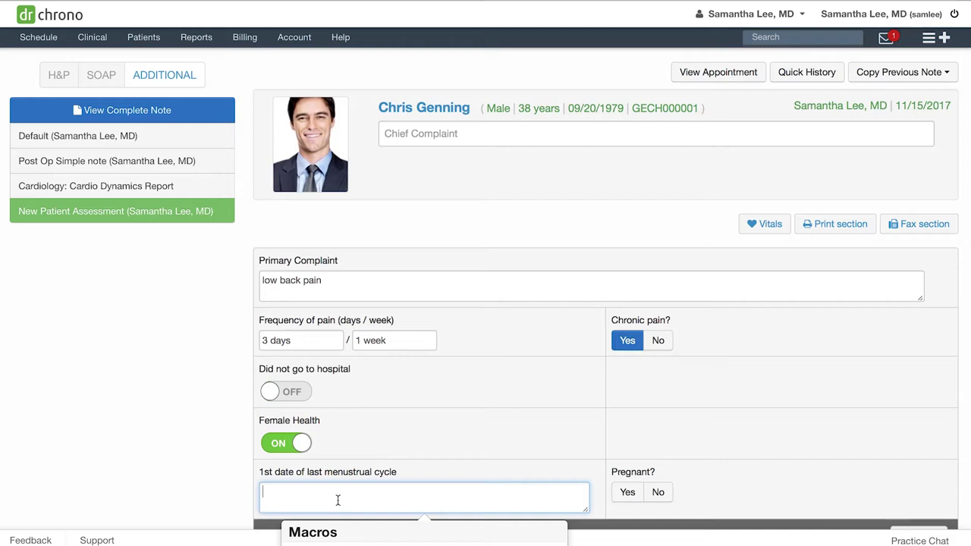
text(10/15/17)
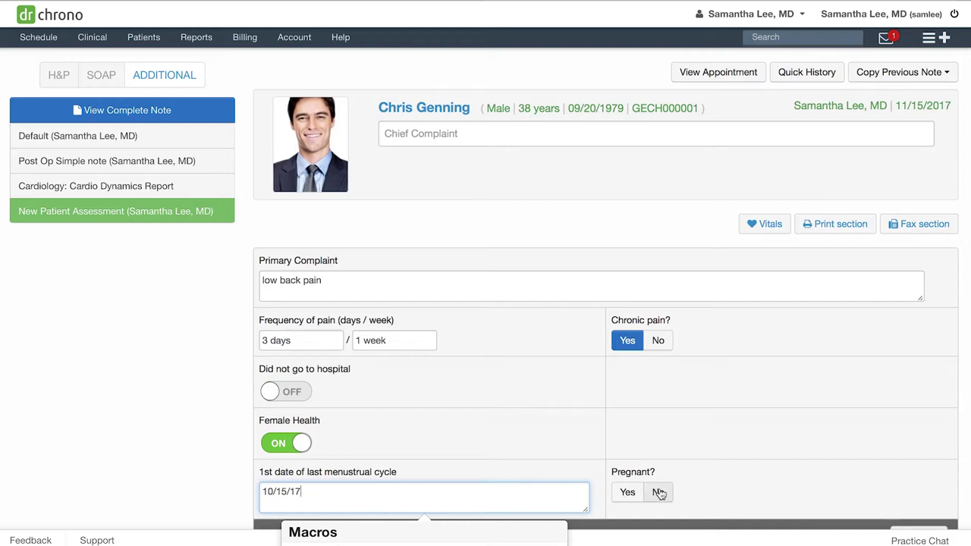
click(659, 493)
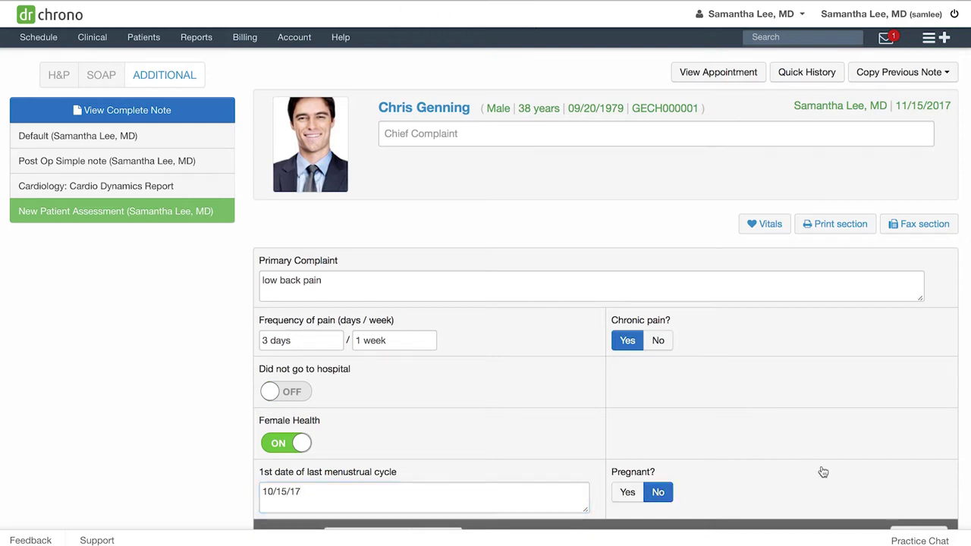
click(300, 451)
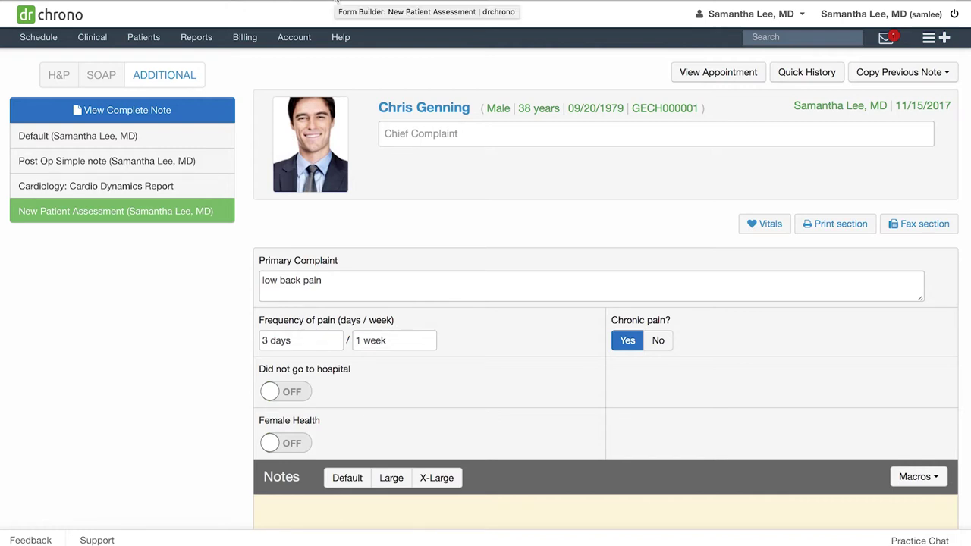
Step: Open the H&P Review of Systems preset in the Form Builder
click(338, 3)
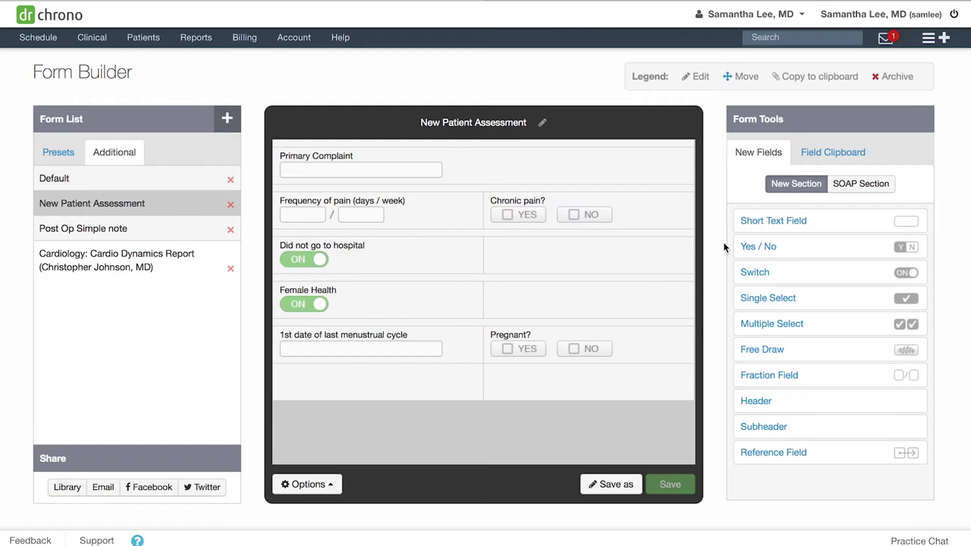
click(50, 161)
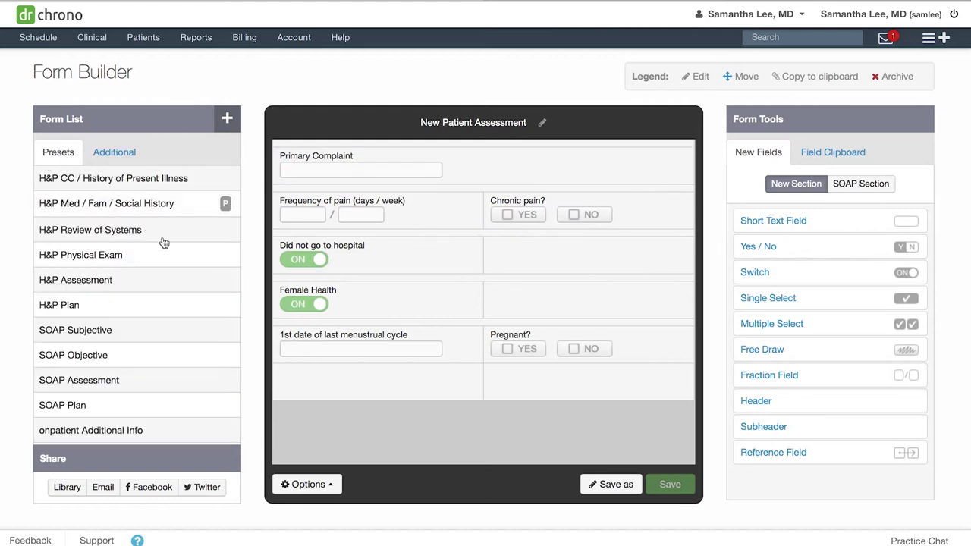
click(168, 237)
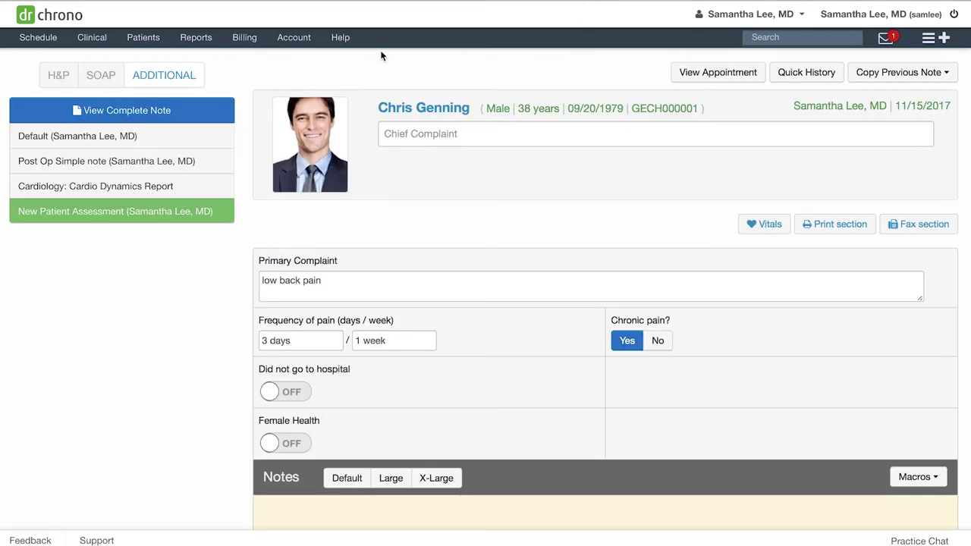
Step: Switch on General [-], Skin [-] and HEENT [-] in the H&P Review of Systems of the patient's note
click(59, 75)
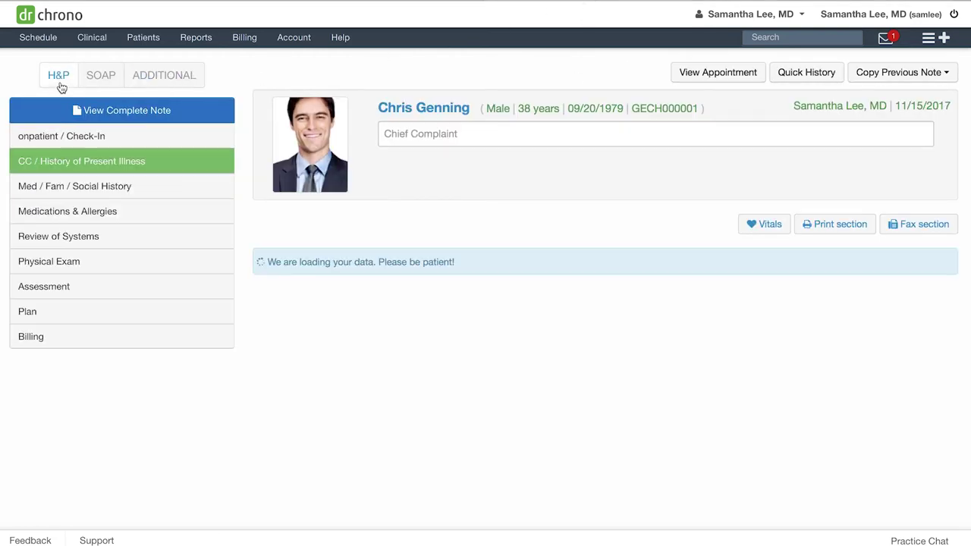
click(130, 239)
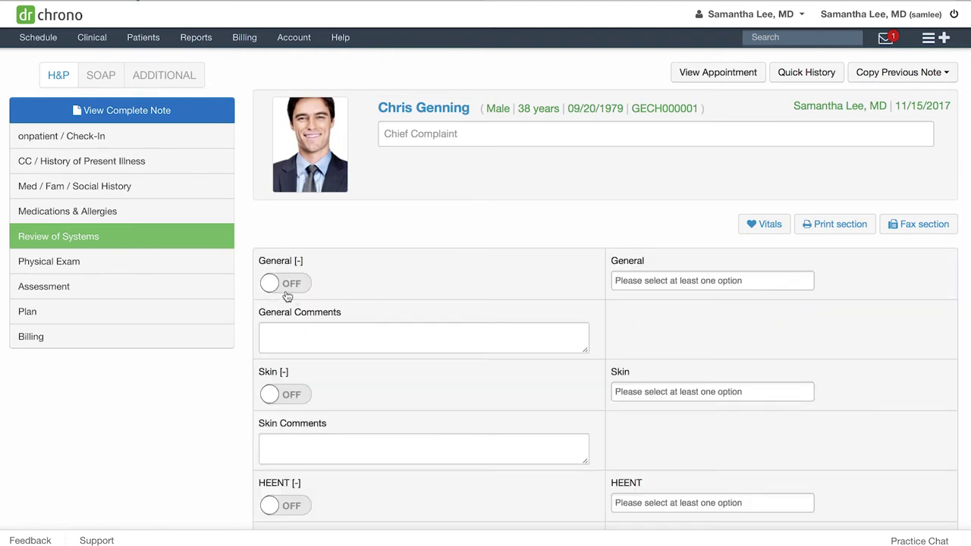
click(278, 287)
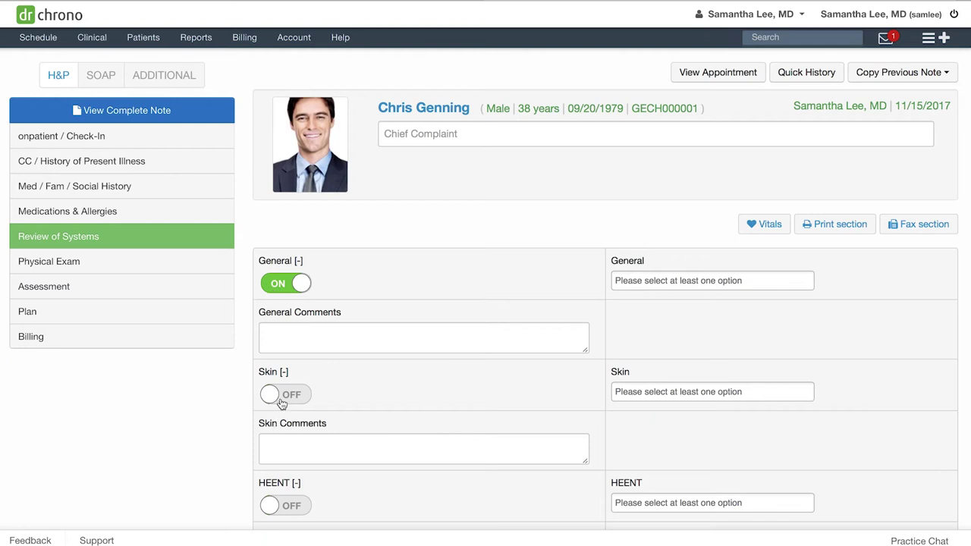
click(273, 394)
scroll(442, 430, down, 2)
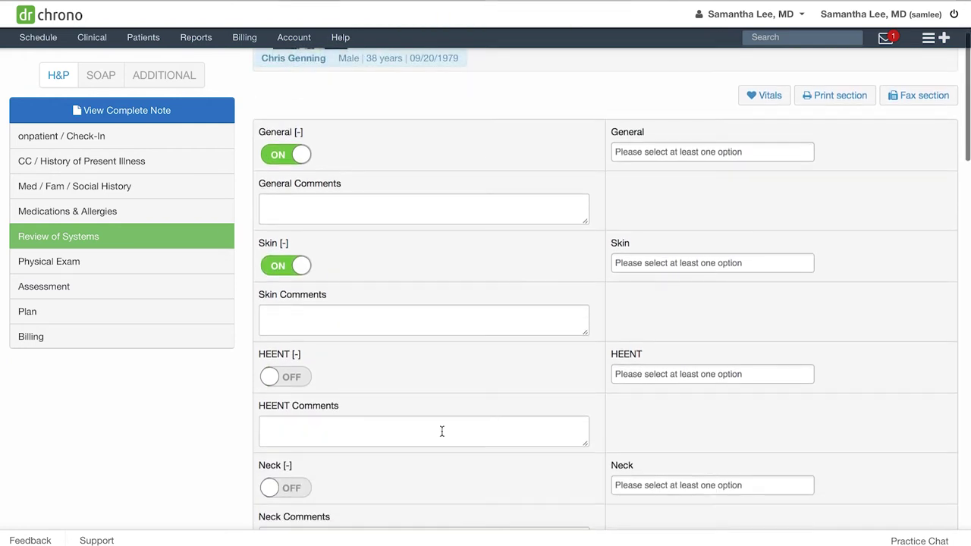
click(297, 379)
scroll(301, 385, down, 2)
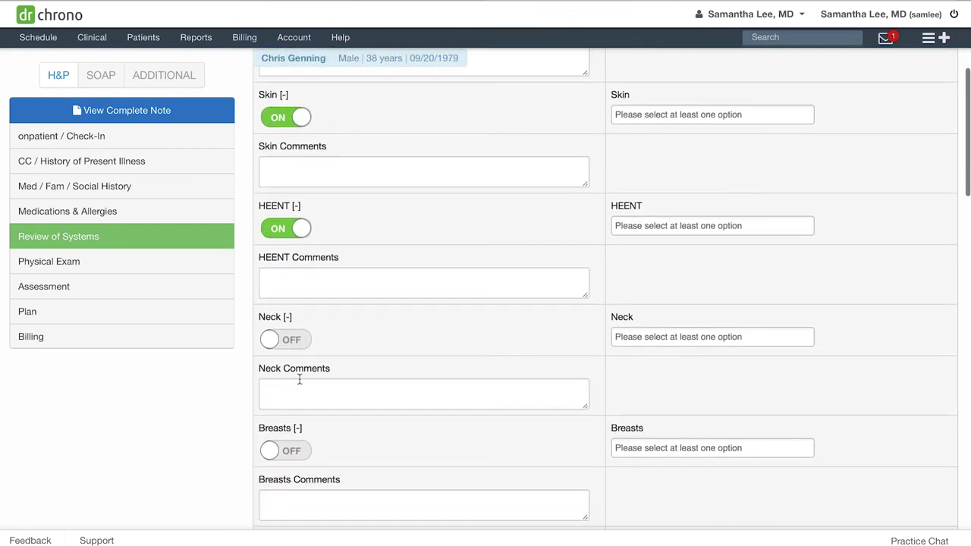
Step: Mark the Neck findings in the Review of Systems as Positive-- for lump, pain and stiffness
click(662, 335)
click(672, 356)
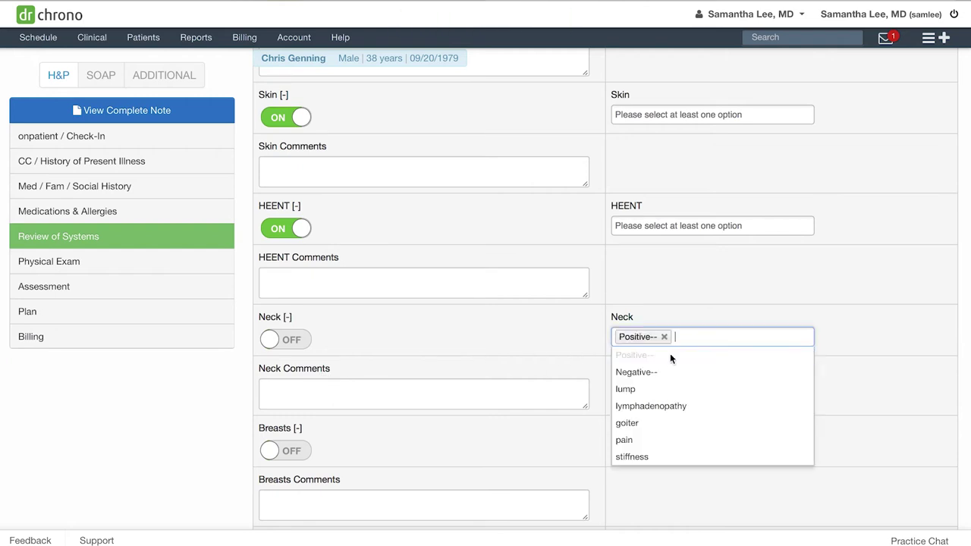
click(675, 390)
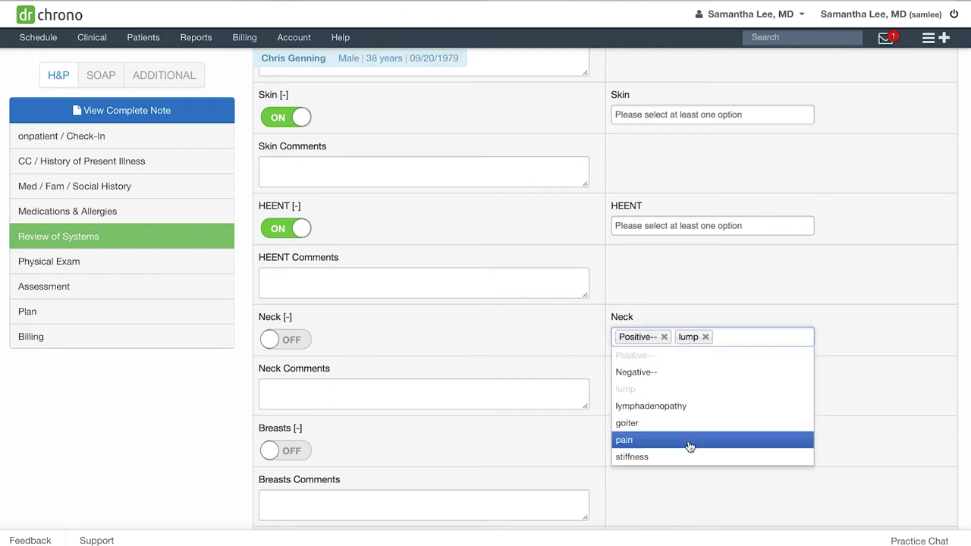
click(689, 441)
click(692, 456)
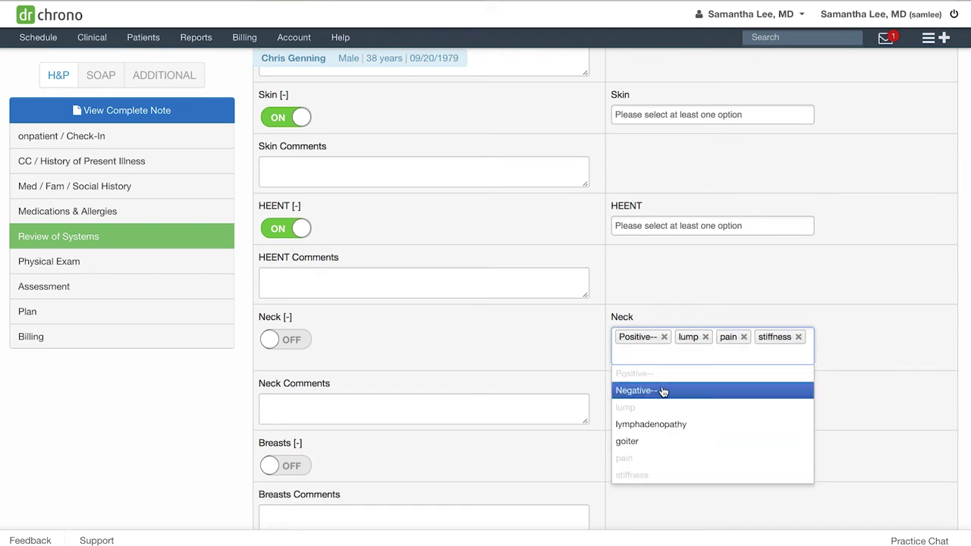
Step: Add Negative-- with lymphadenopathy and goiter to the Neck findings and enter "worse in morning" as the Neck comment
click(663, 391)
click(674, 425)
click(678, 442)
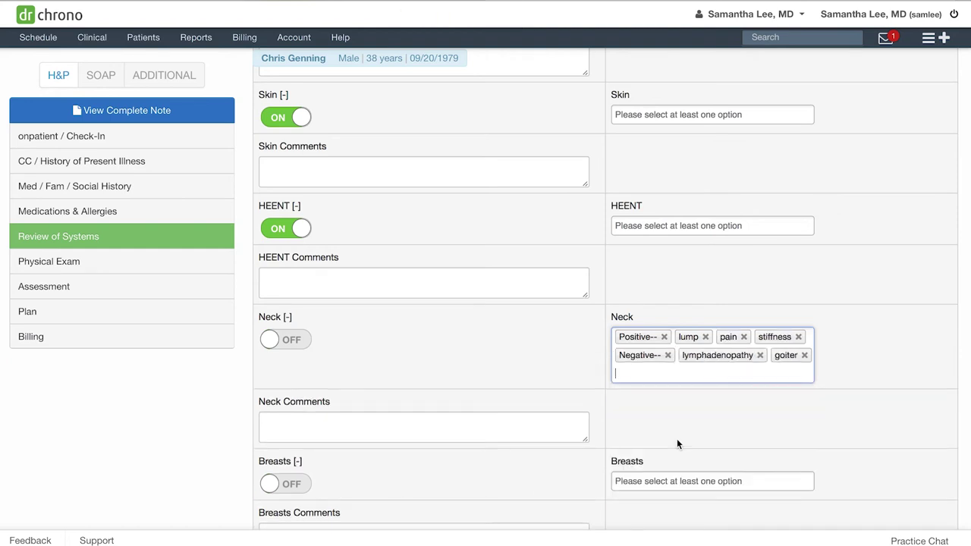
click(492, 423)
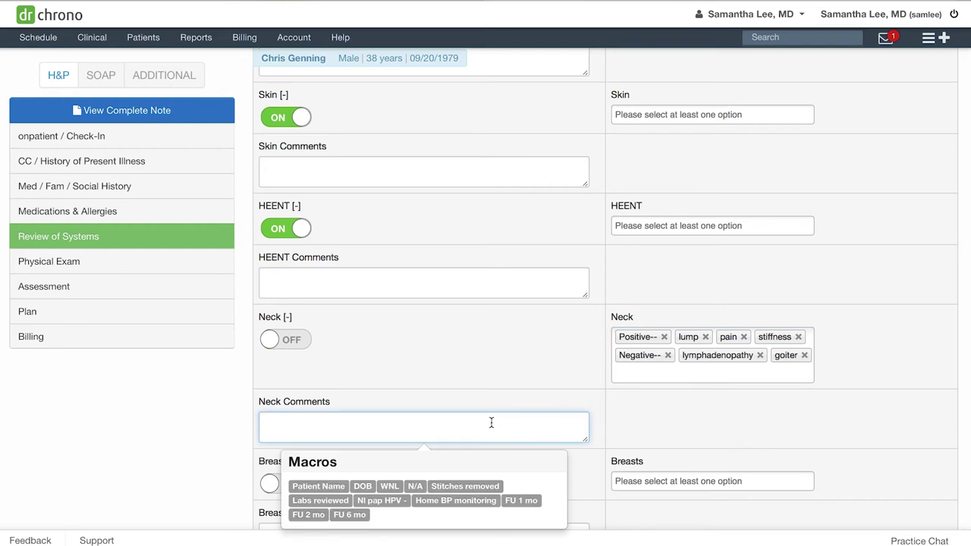
text(worse in morning)
Step: Switch on Breasts [-] and Cardiovascular [-] in the Review of Systems and open the complete note
scroll(756, 413, down, 5)
click(287, 282)
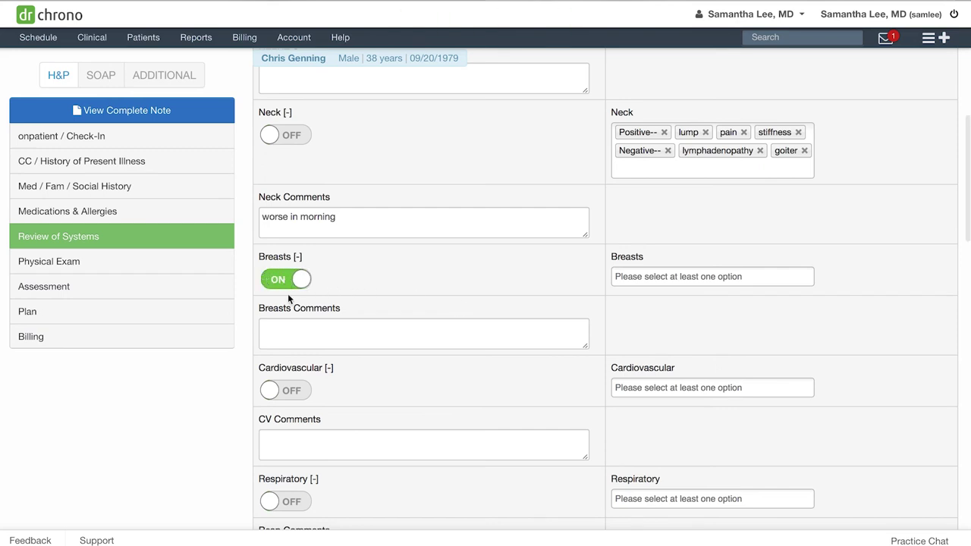
click(286, 393)
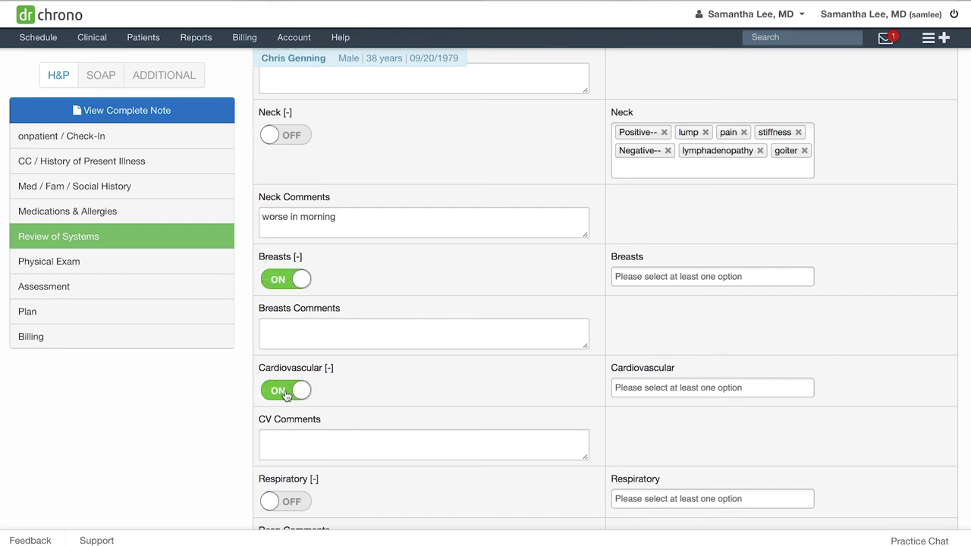
click(197, 112)
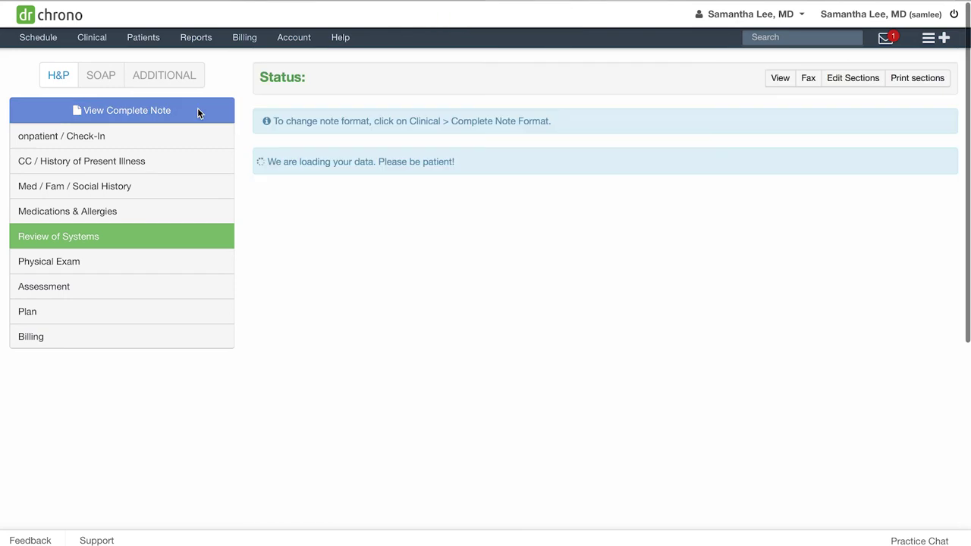